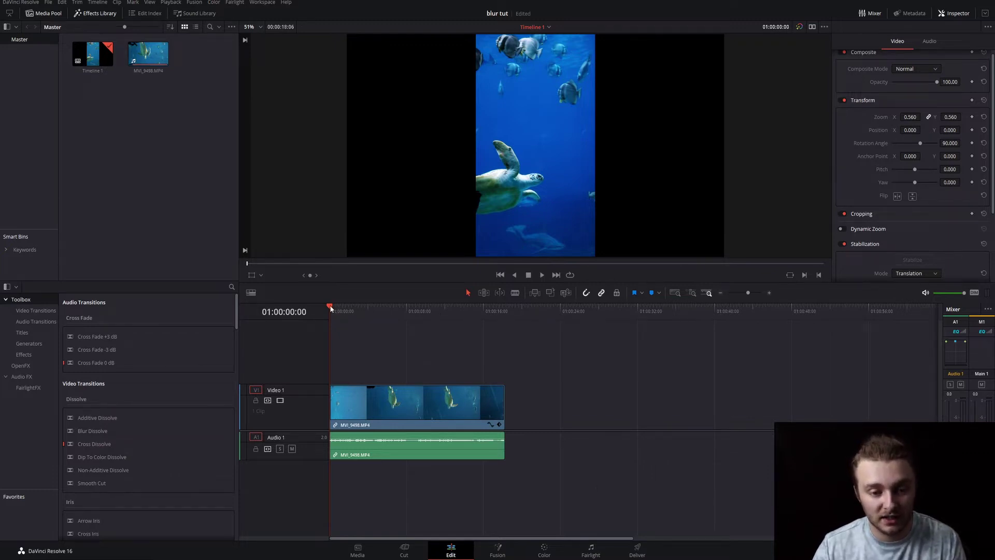
Step: Preview the turtle clip and bring it into the Fusion page
left_click_drag(335, 311, 510, 306)
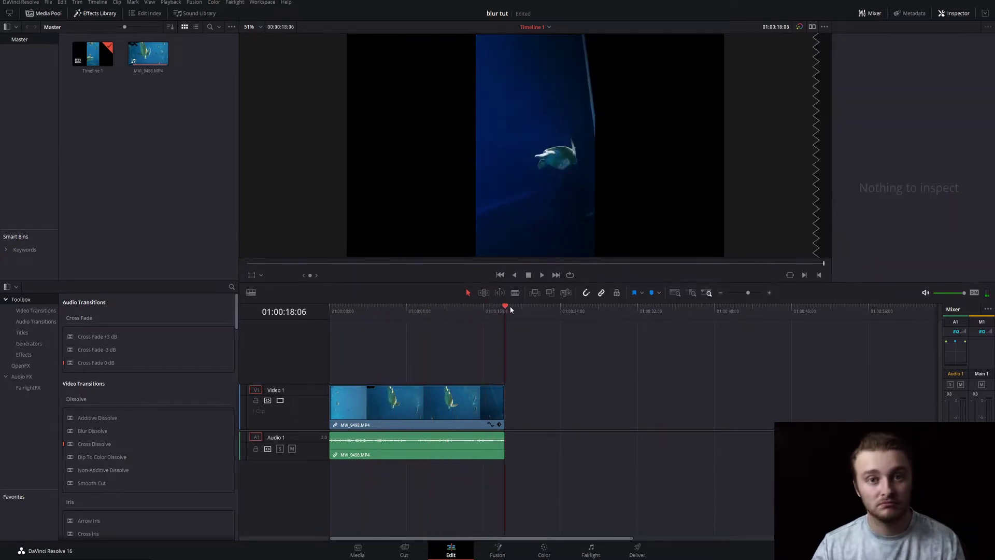
left_click(338, 310)
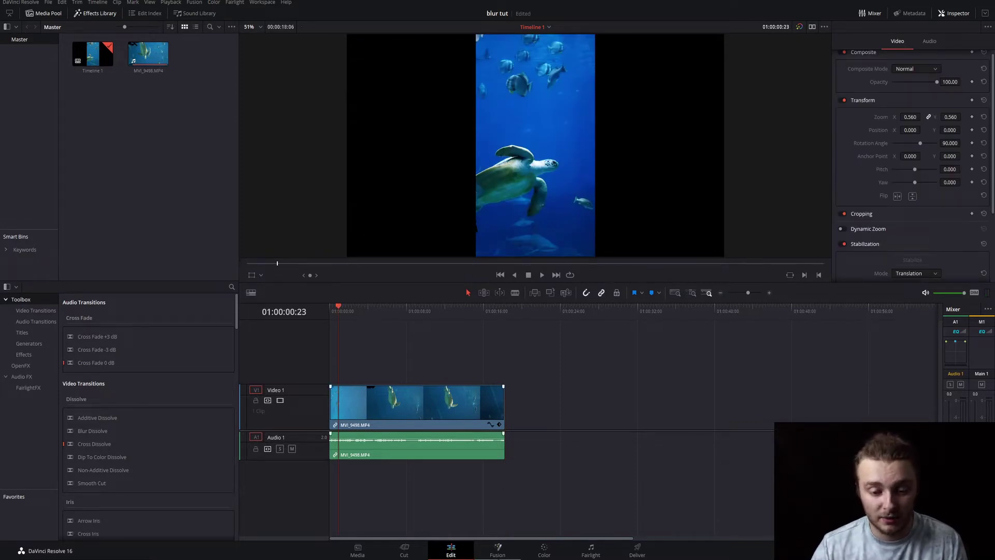
left_click(498, 550)
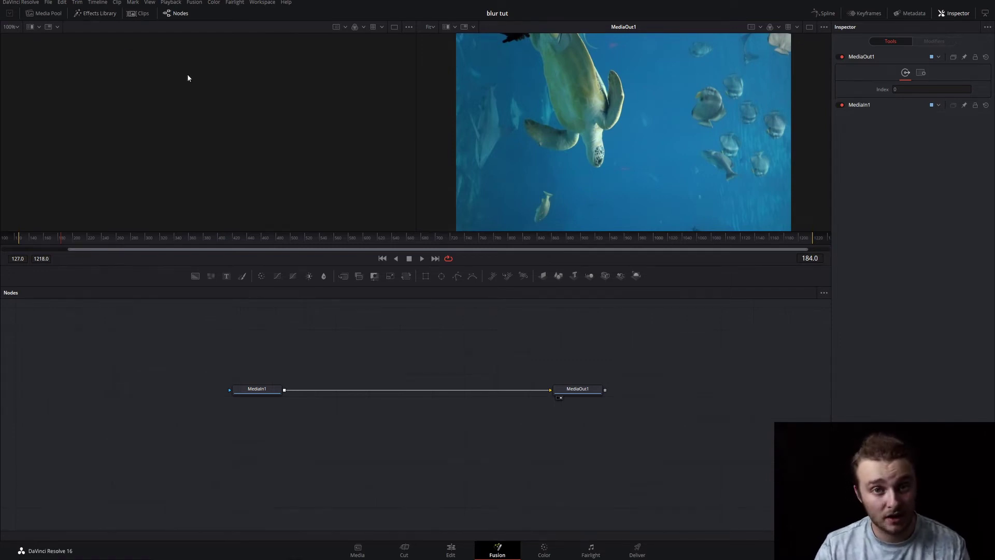
Step: List the Blur tools under Tools in the Effects Library
left_click(90, 15)
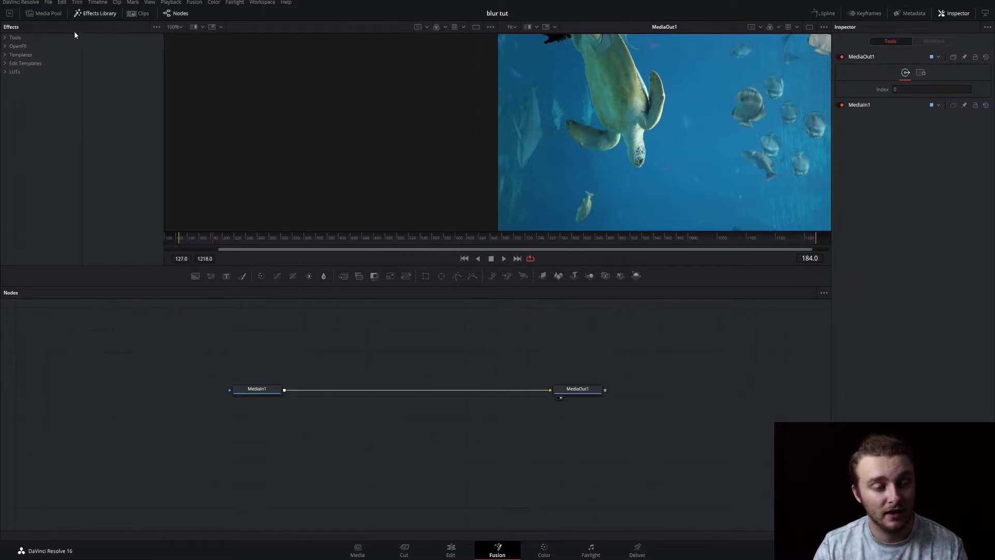
left_click(5, 38)
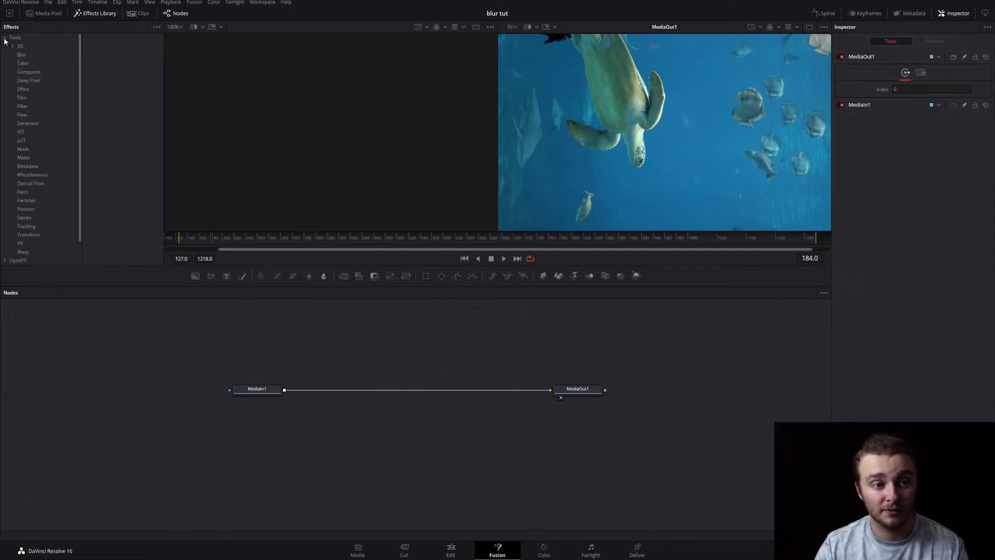
left_click(24, 55)
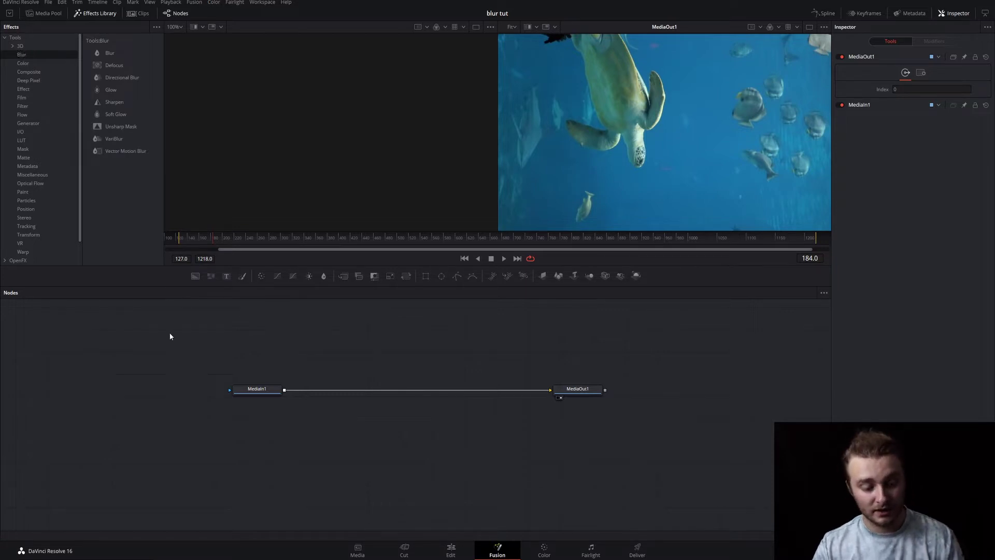
Step: Search the tools for 'blur' and add a Gaussian Blur node to the graph
key("shift+space")
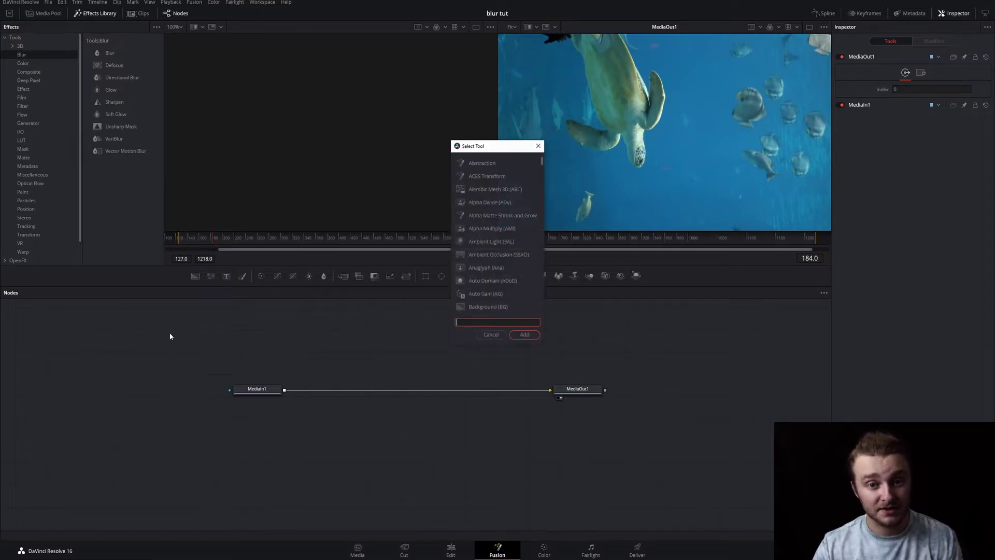
type("blur")
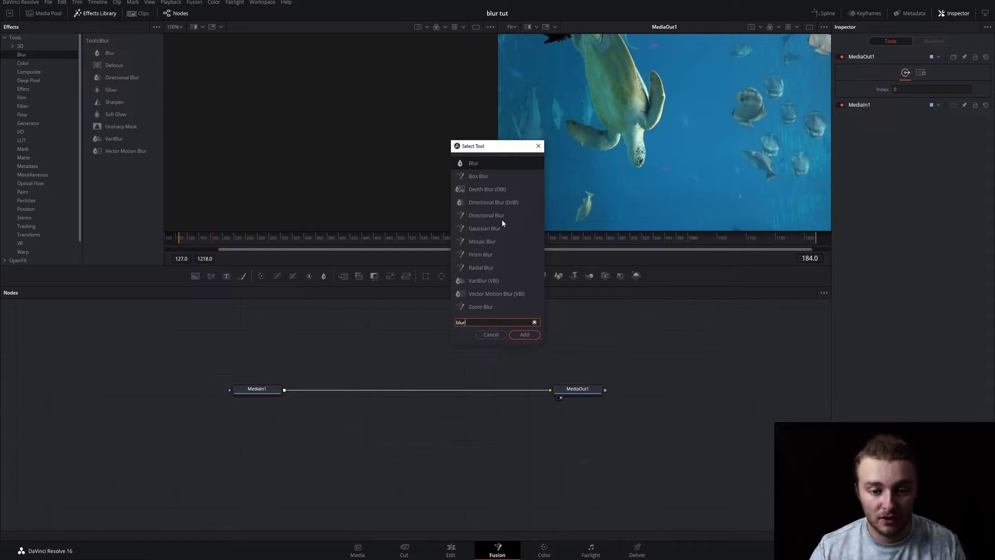
key("Tab")
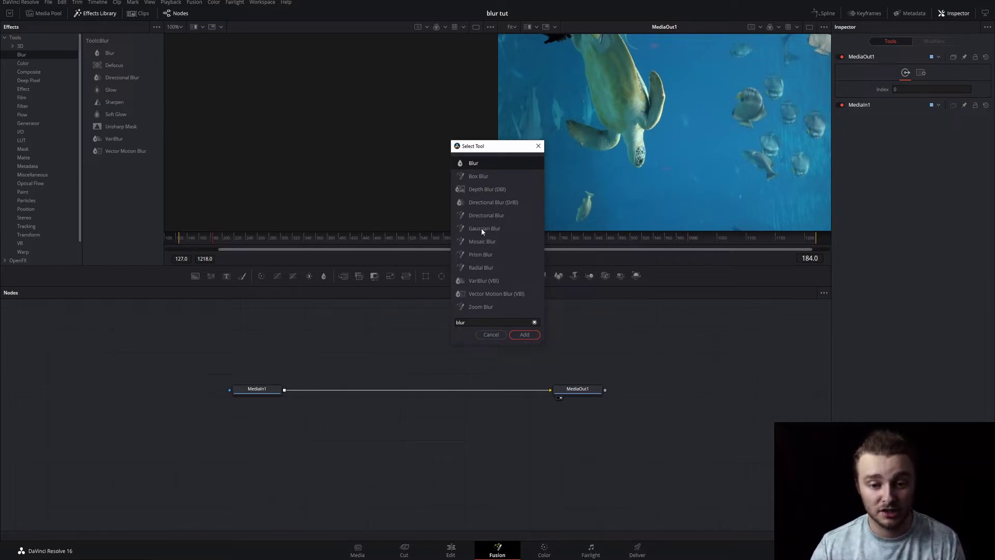
left_click(482, 229)
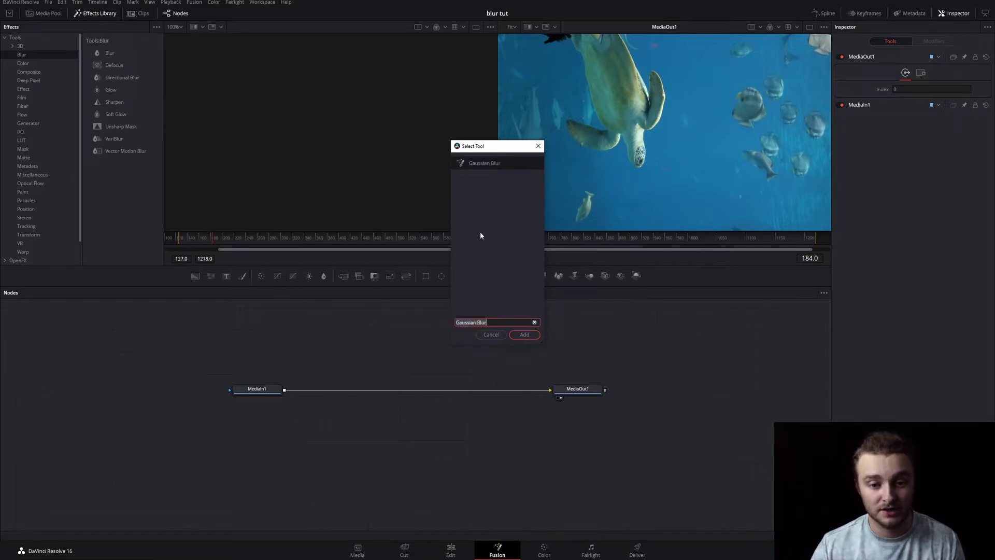
left_click(521, 333)
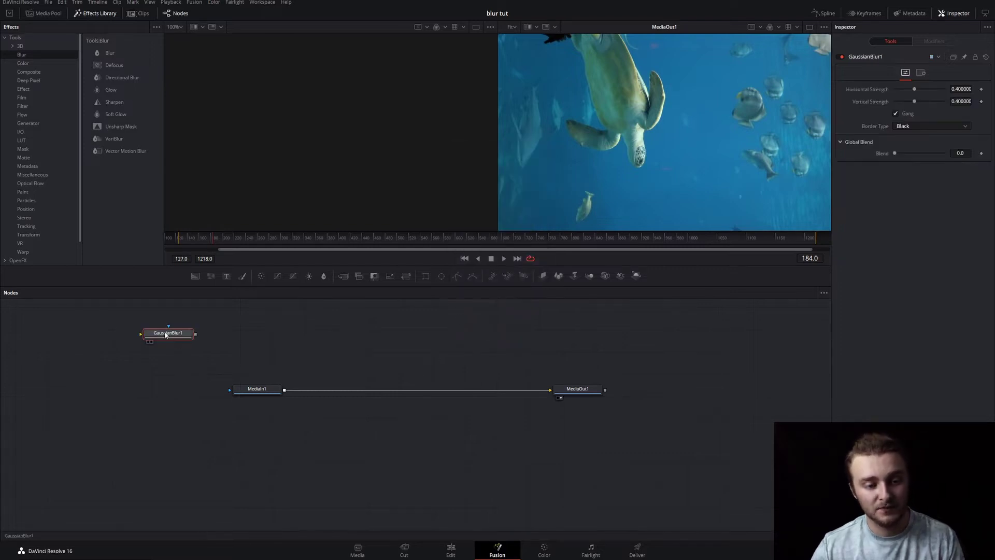
Step: Insert GaussianBlur1 between MediaIn1 and MediaOut1 and try Blend at 1.0, then back to 0.0
left_click_drag(169, 336, 378, 387)
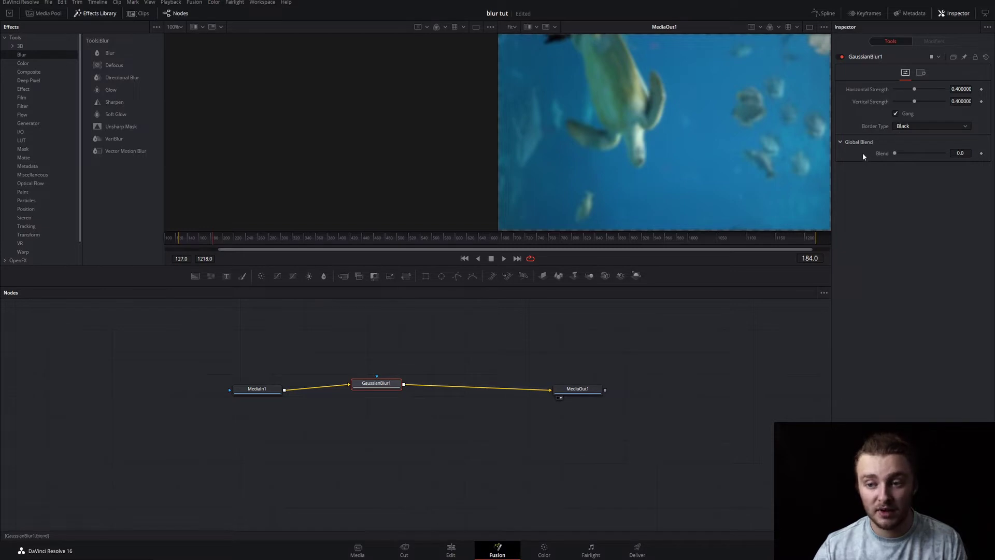
double_click(898, 152)
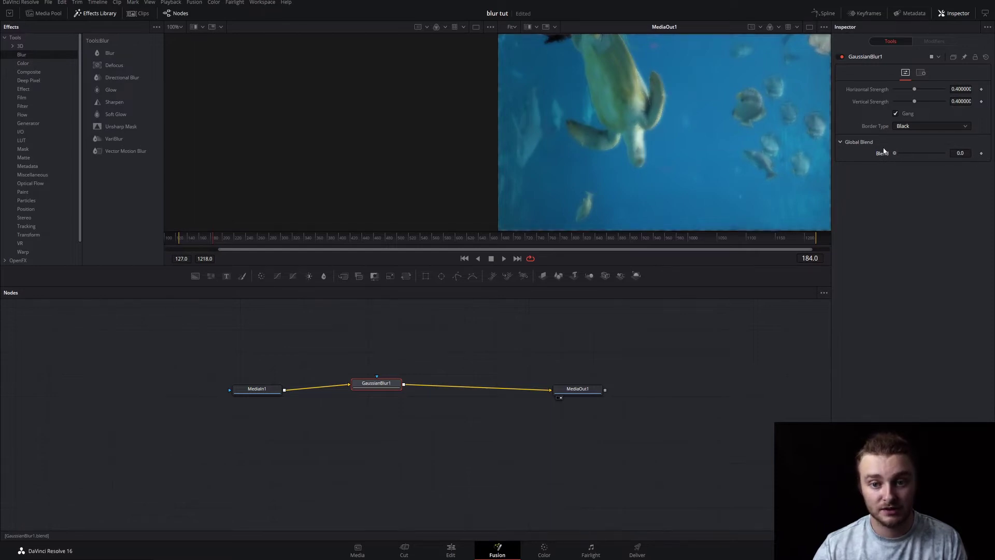
left_click_drag(944, 153, 863, 155)
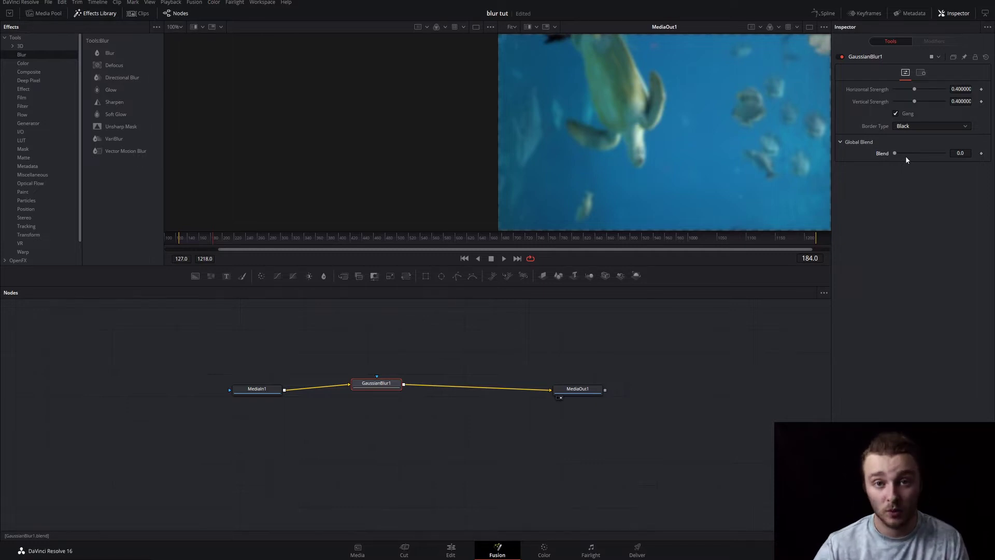
Step: Raise blur strength to 1.0, then unlink horizontal and vertical strengths and set moderate values
mouse_move(914, 101)
left_mouse_down()
mouse_move(952, 105)
mouse_move(901, 101)
left_mouse_up()
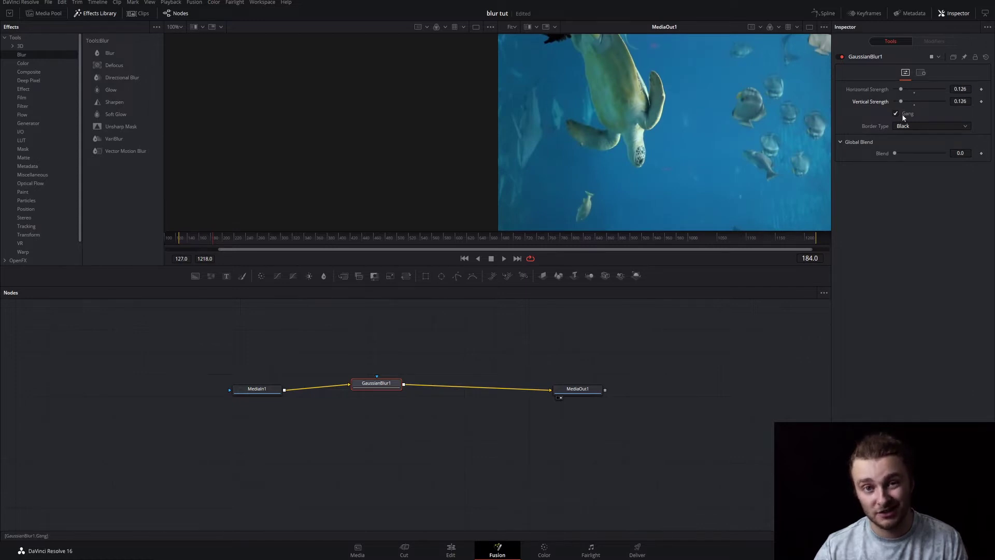
left_click(903, 115)
left_click(914, 91)
left_click(917, 100)
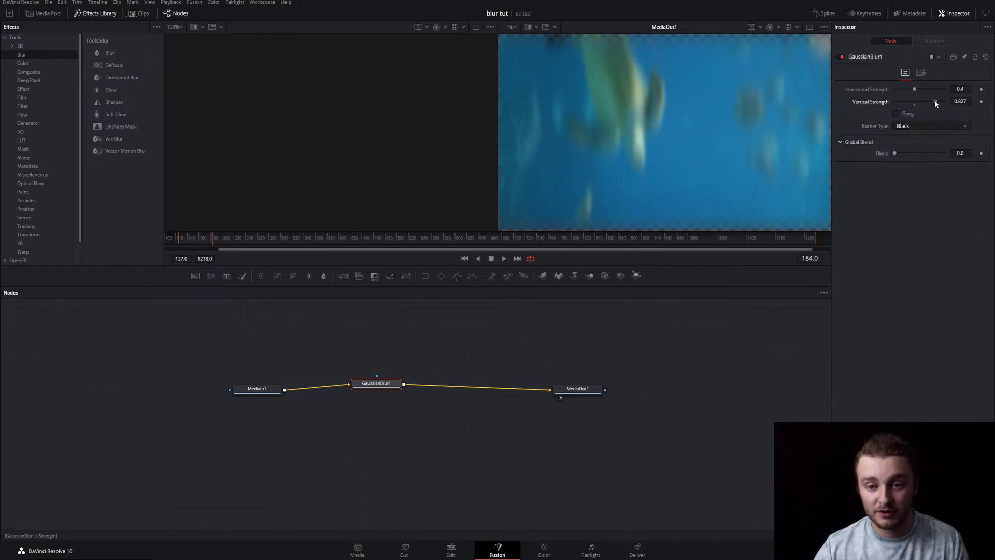
left_click_drag(918, 101, 863, 98)
left_click(931, 89)
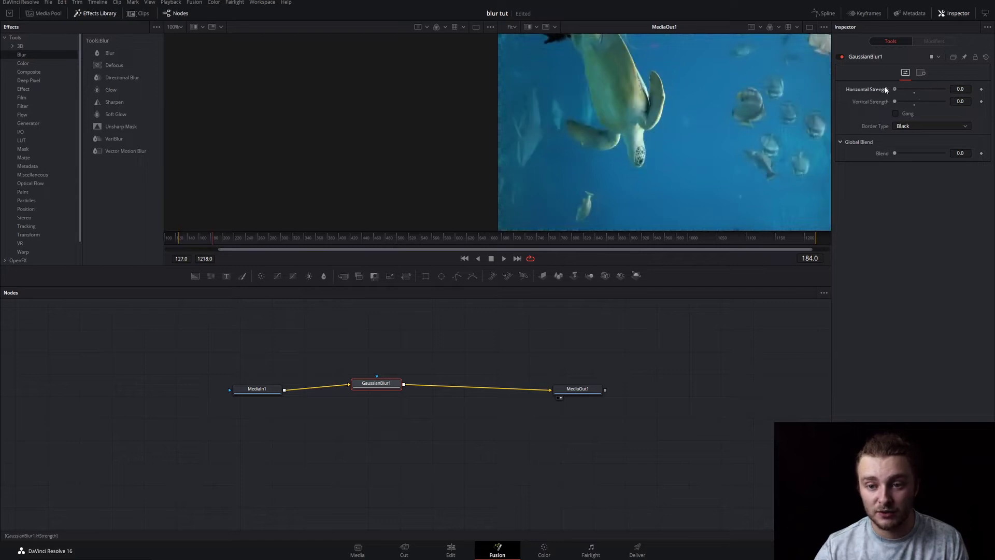
left_click_drag(931, 86, 900, 84)
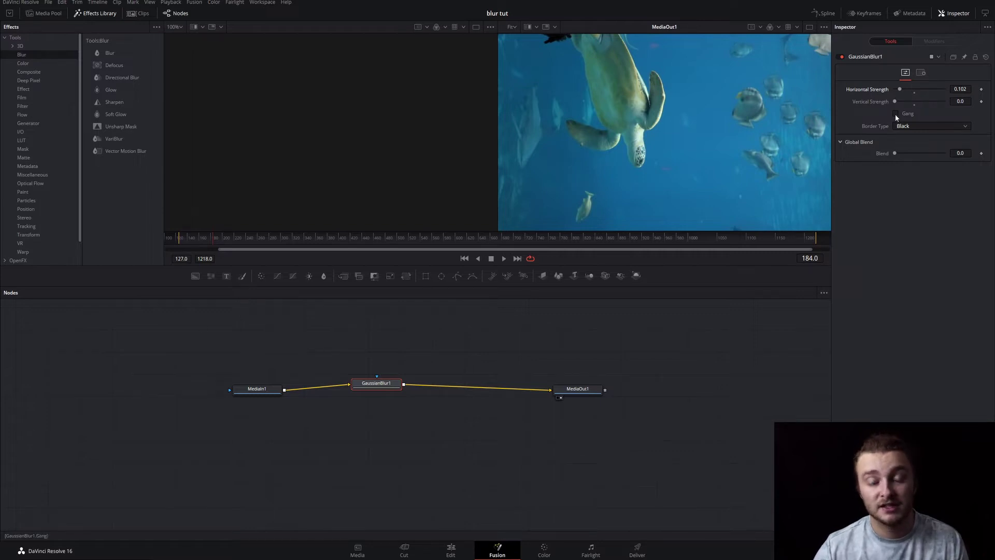
mouse_move(900, 92)
left_mouse_down()
mouse_move(917, 91)
mouse_move(908, 91)
mouse_move(911, 104)
mouse_move(960, 108)
mouse_move(906, 105)
left_mouse_up()
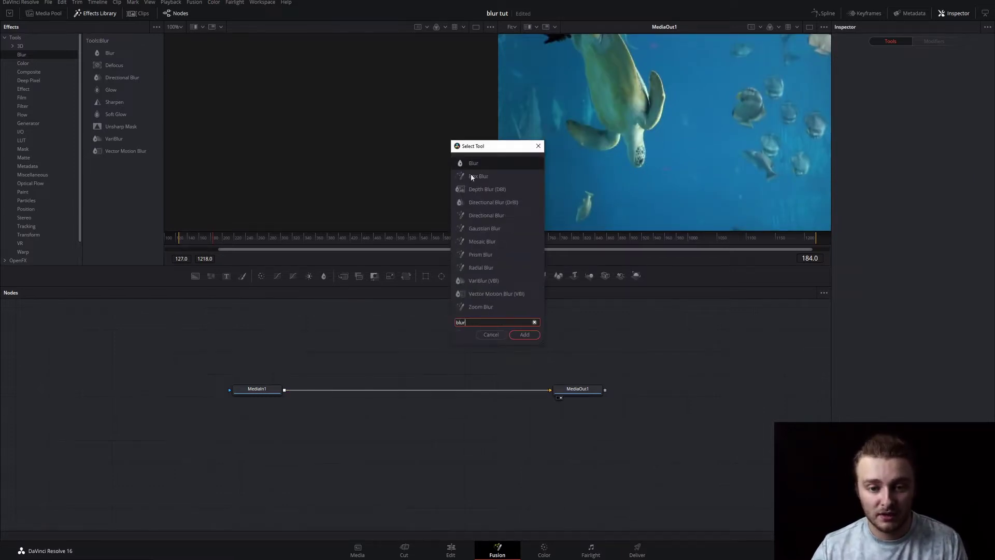
Step: Add a Box Blur with strengths 0.843 and 0.394 and Blend at 1.0
left_click(471, 176)
left_click(523, 335)
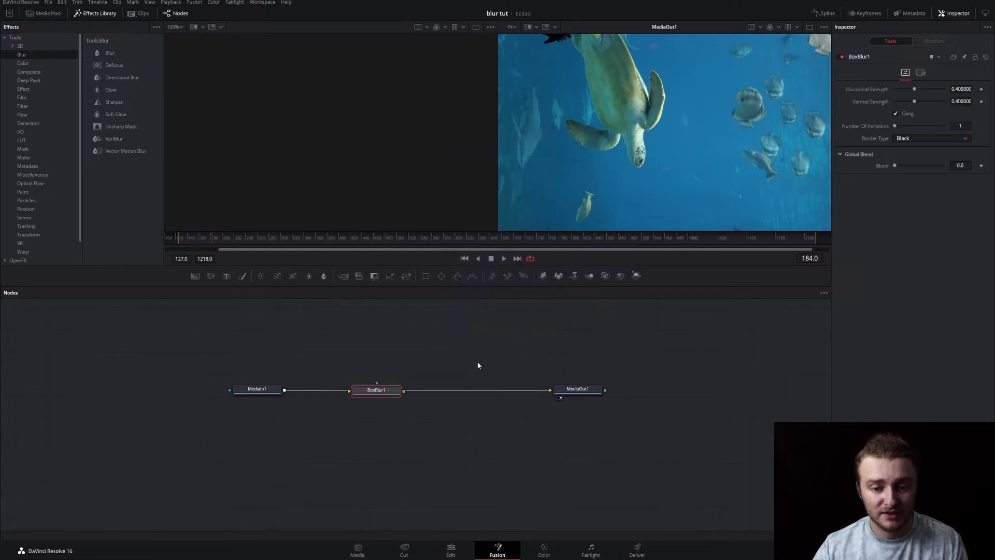
left_click_drag(895, 89, 820, 117)
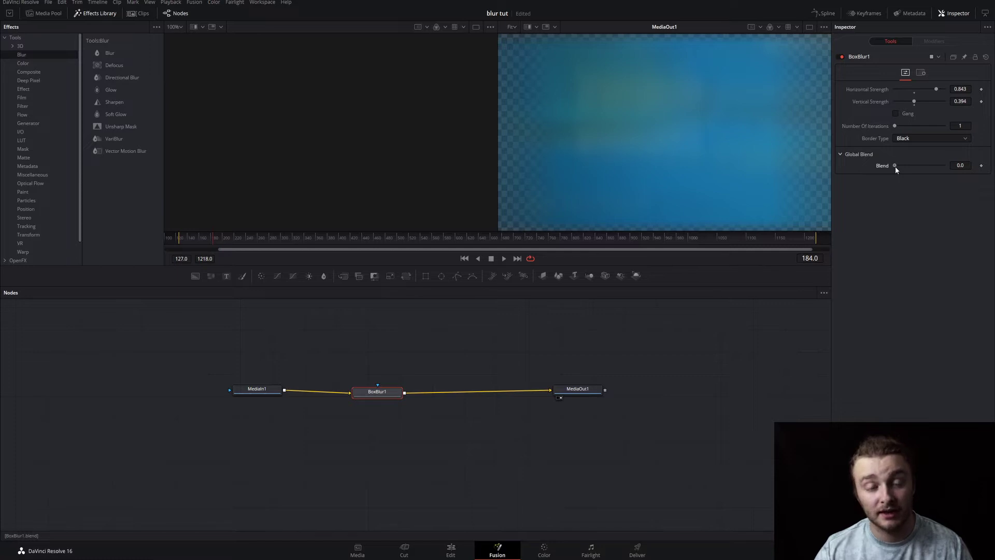
left_click_drag(894, 166, 993, 175)
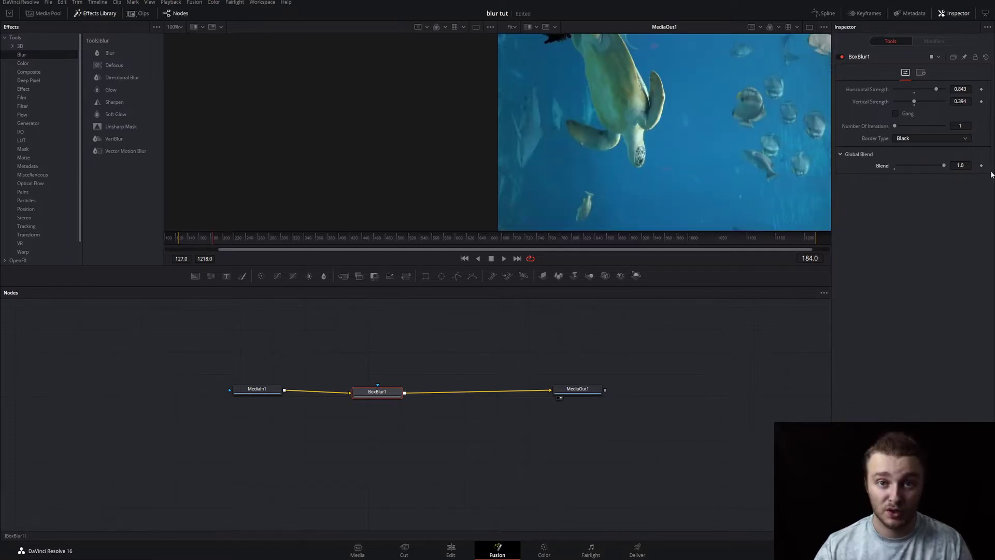
Step: Replace BoxBlur1 with a Directional Blur node placed in the chain
key("Delete")
key("shift+space")
type("Directional Blur")
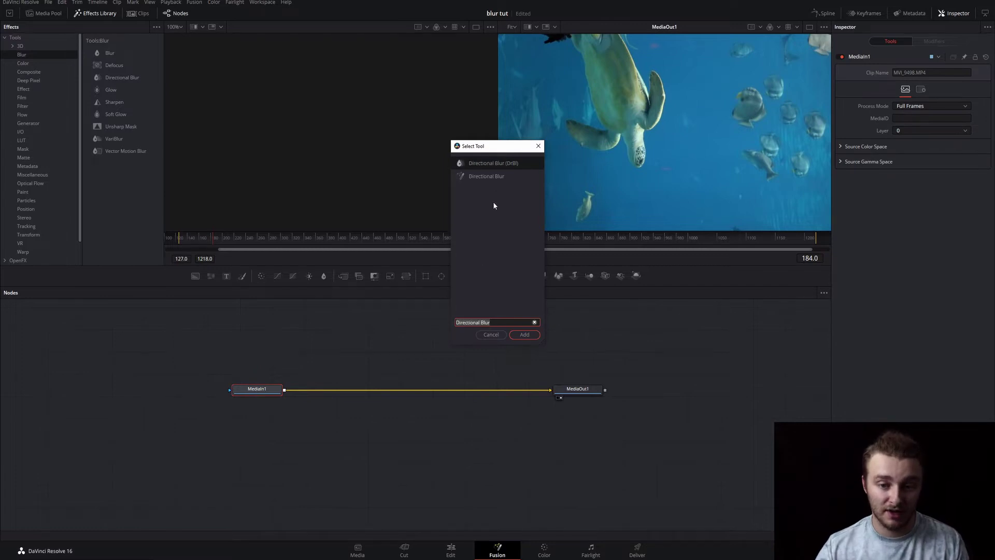
key("Return")
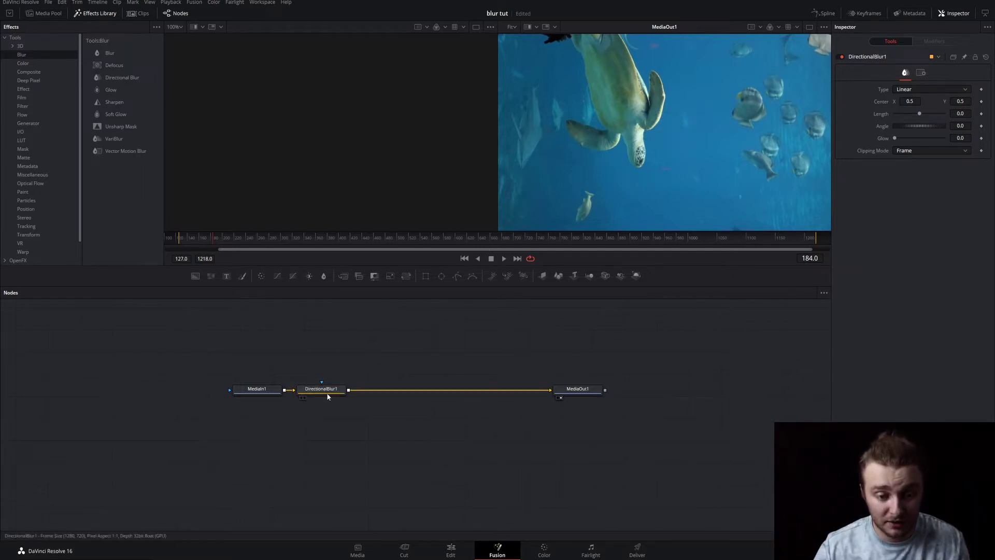
left_click_drag(329, 396, 405, 358)
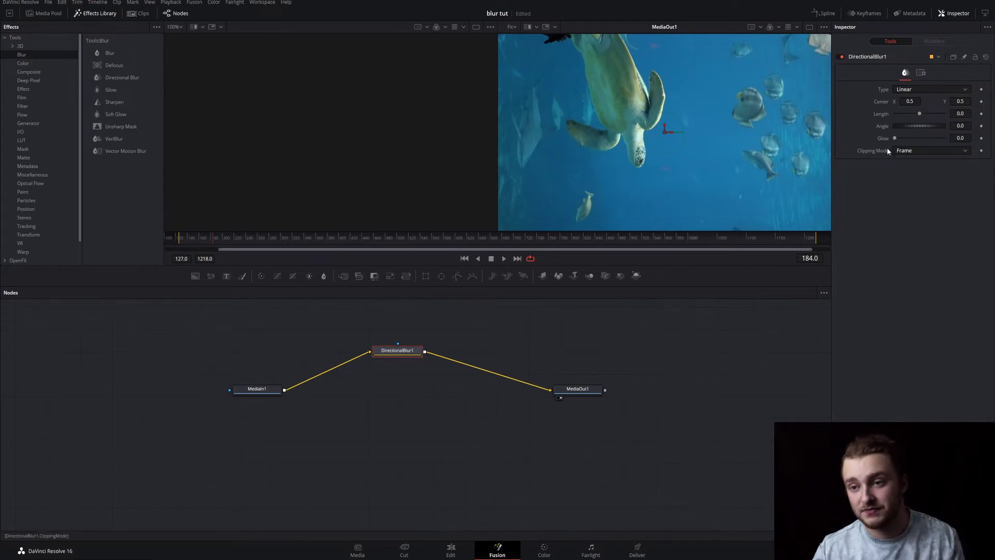
Step: Keep the type Linear and give the blur length 0.094 and an angle near -135.7
left_click(906, 90)
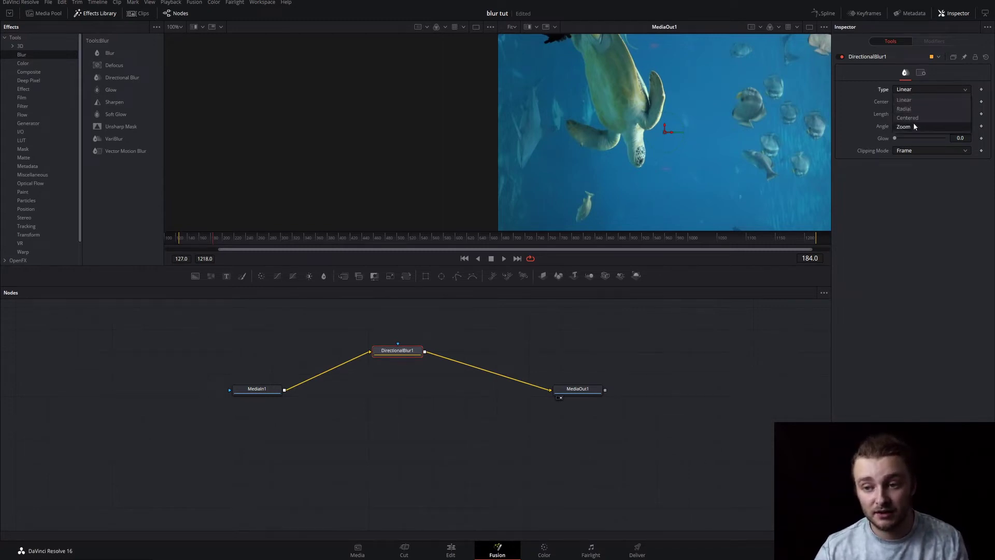
left_click(874, 96)
left_click_drag(921, 115, 940, 132)
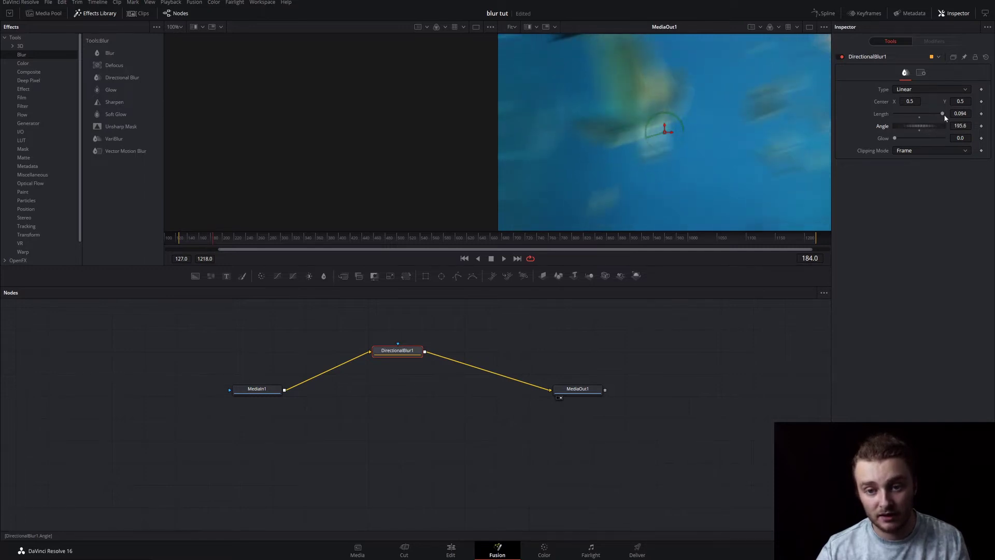
left_click_drag(939, 127, 911, 127)
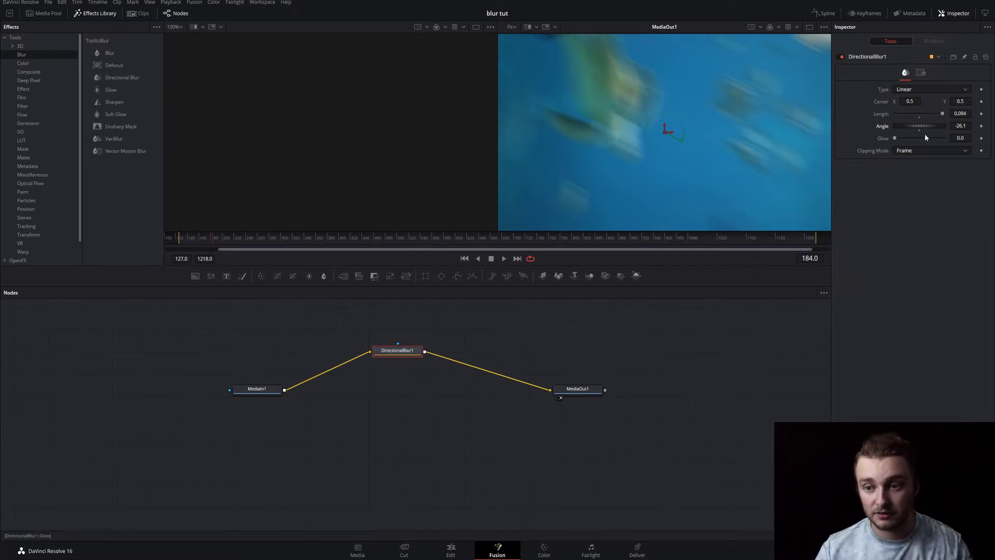
Step: Preview some Glow on the directional blur, then set Glow back to 0.0
left_click_drag(895, 138, 903, 140)
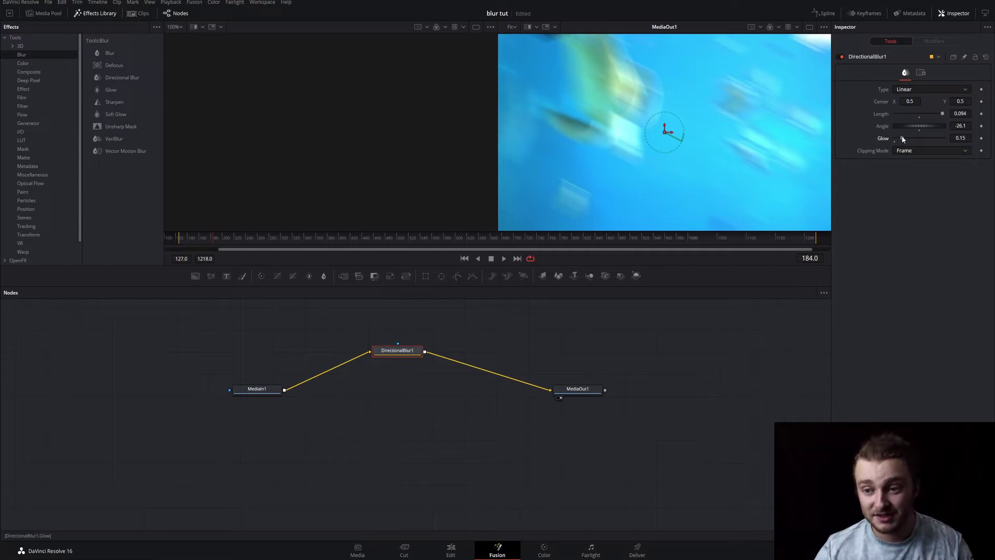
left_click_drag(902, 138, 753, 135)
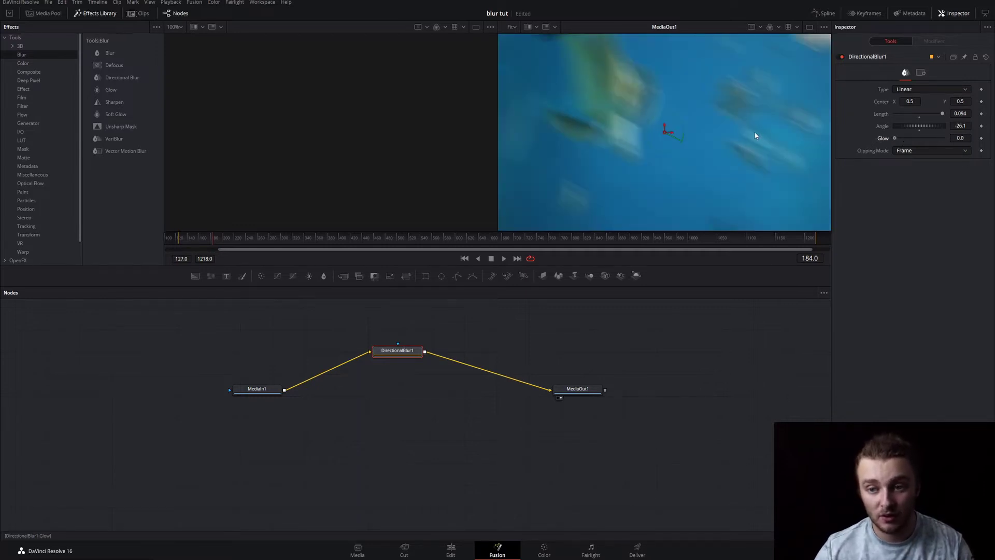
left_click_drag(895, 139, 905, 141)
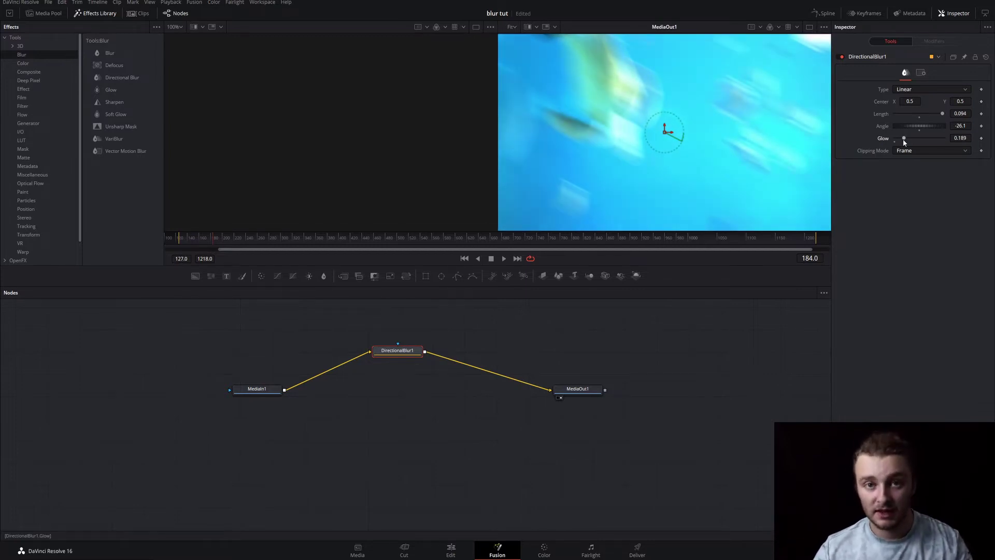
left_click_drag(903, 138, 884, 140)
Step: Reset Length and Angle, switch to Radial, and set Length 0.1 with Angle -36.5
double_click(885, 127)
double_click(882, 114)
left_click(918, 88)
left_click(921, 108)
left_click_drag(922, 115, 931, 114)
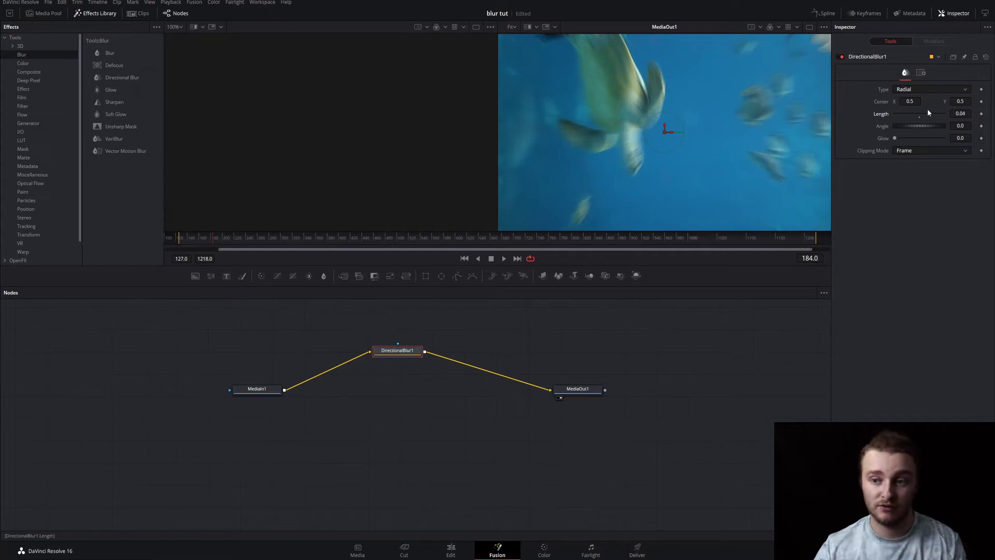
left_click_drag(916, 126, 908, 126)
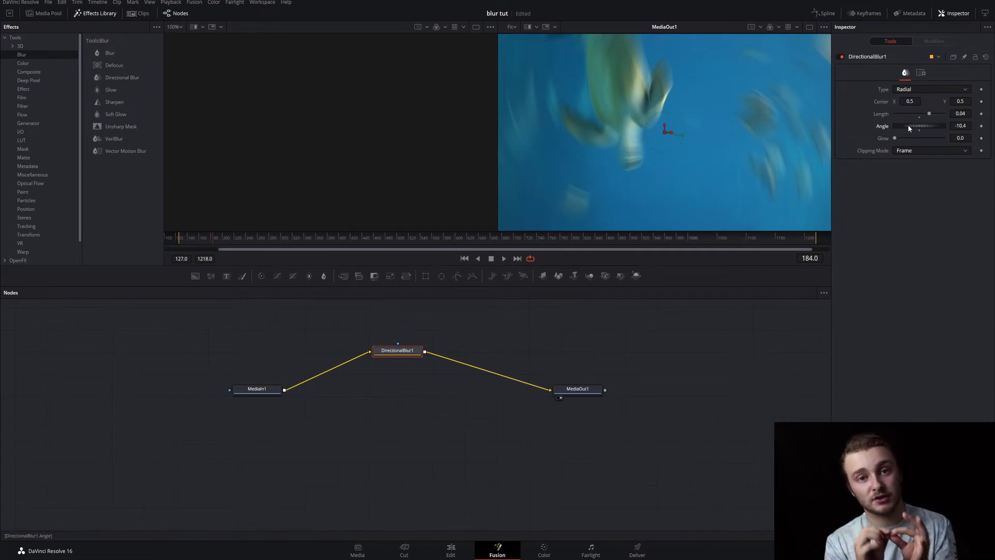
left_click_drag(929, 113, 910, 125)
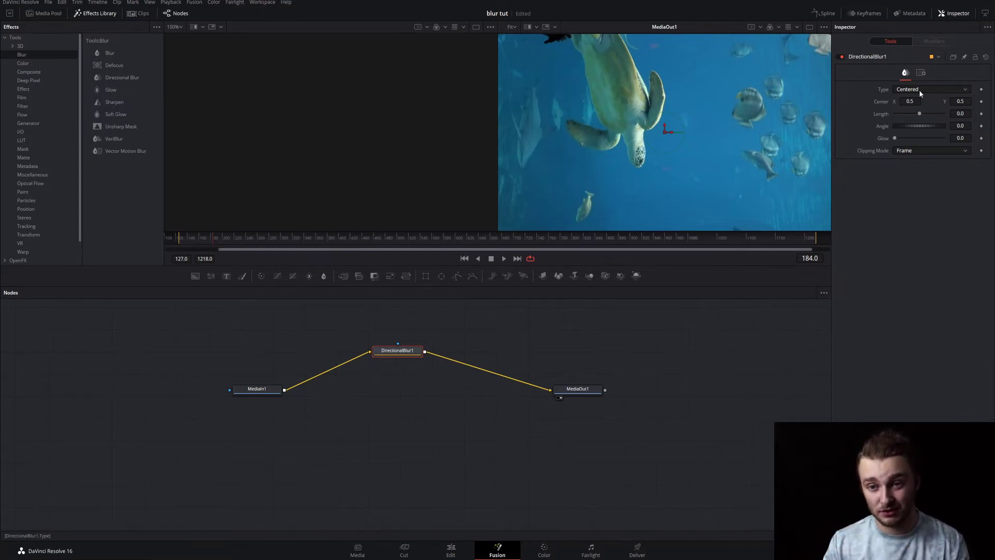
Step: Give the Centered blur Length 0.046 and turn its Angle to about -5.2
left_click_drag(920, 115, 931, 116)
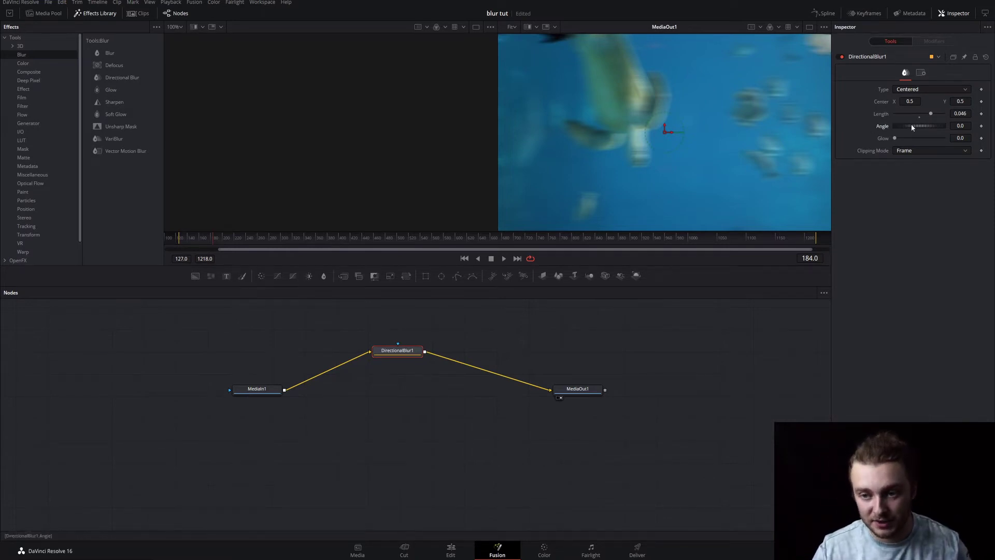
left_click_drag(913, 123, 895, 103)
Step: Switch to the Zoom type, apply a strong zoom blur, and try then reset an angle
left_click(931, 89)
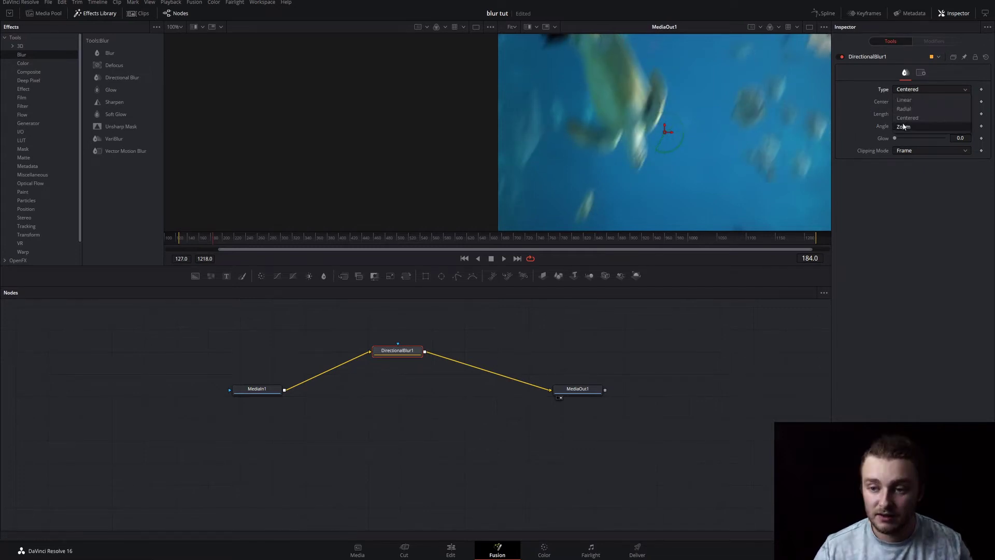
left_click(913, 100)
double_click(881, 114)
double_click(916, 126)
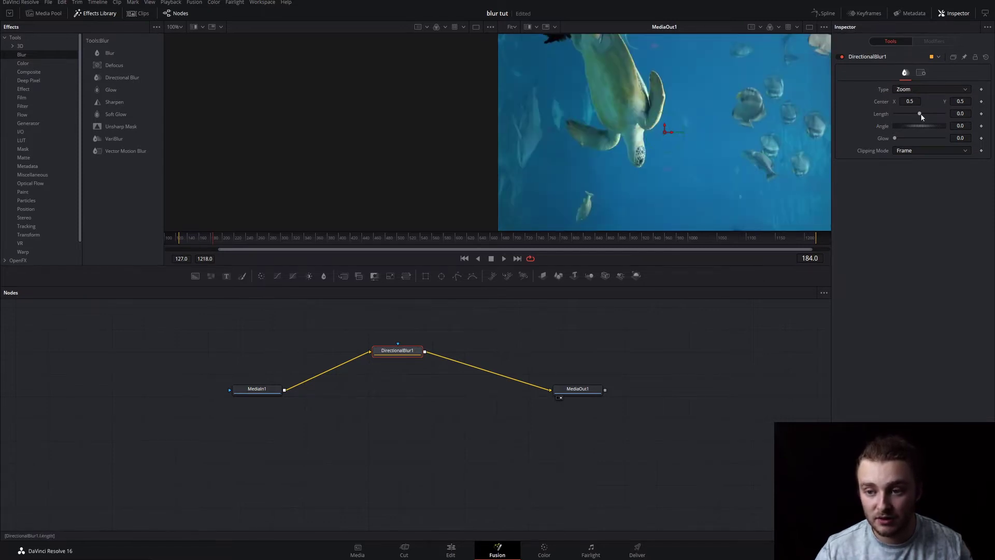
left_click_drag(920, 113, 951, 119)
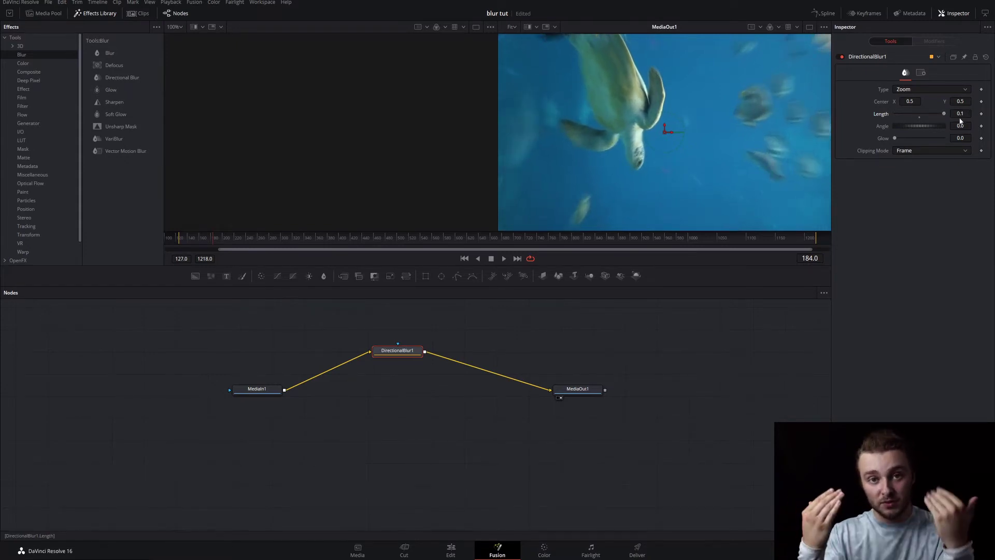
left_click_drag(914, 126, 991, 113)
double_click(881, 126)
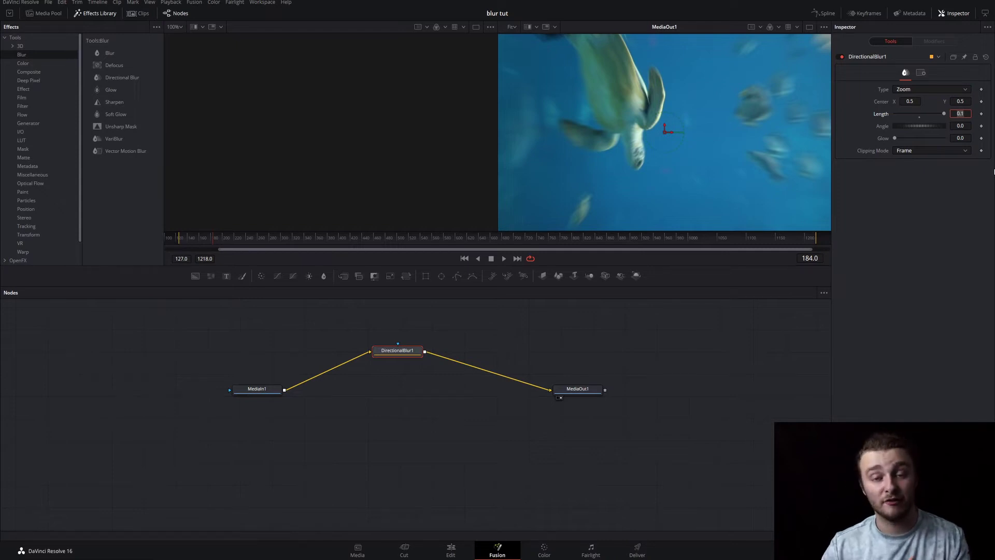
Step: Set the zoom blur Length to 1, push it further, then reset it
type("1")
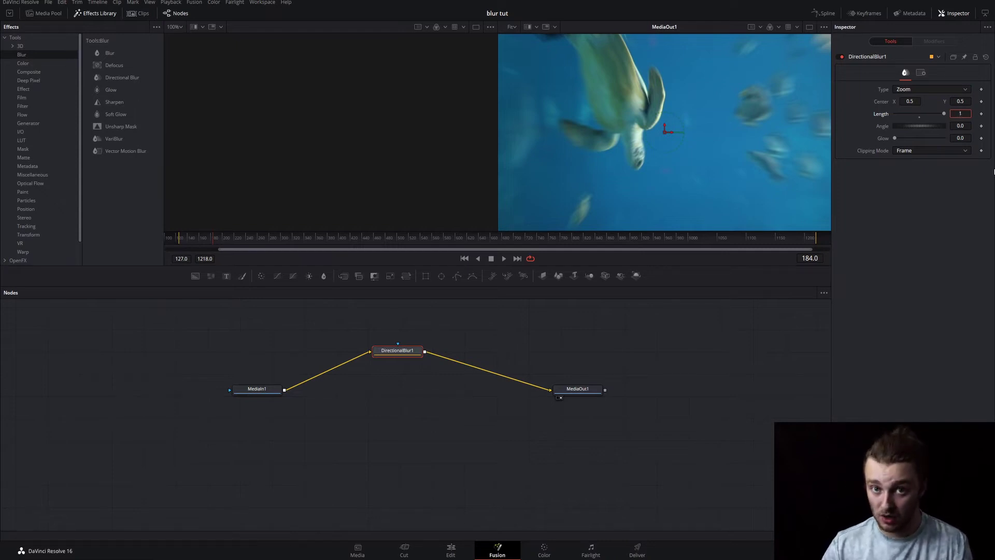
key("Tab")
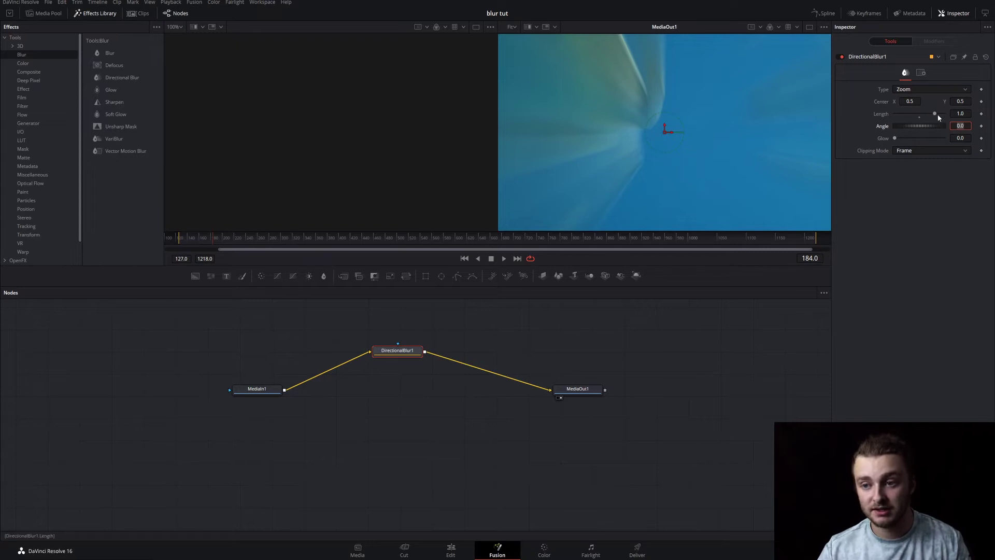
left_click_drag(935, 113, 914, 119)
left_click(919, 114)
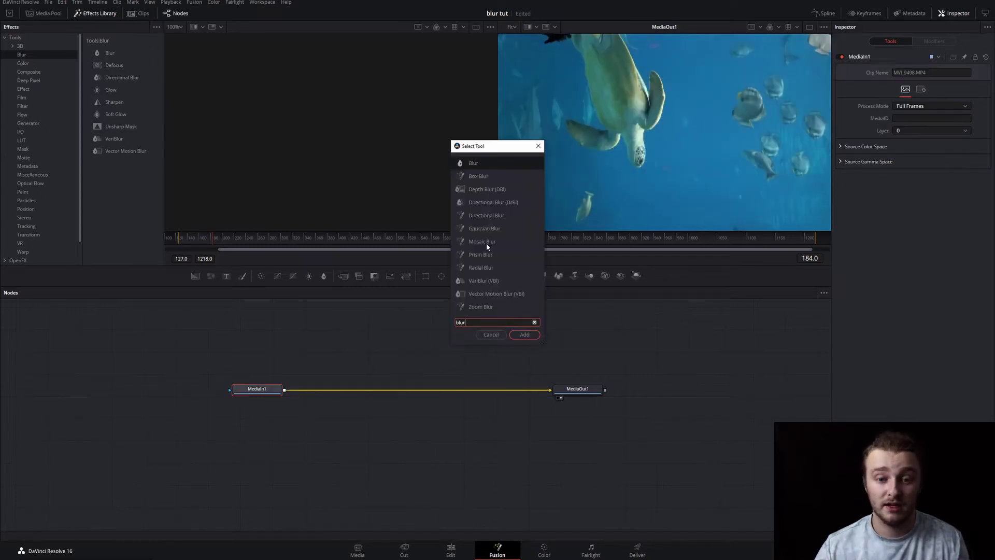
Step: Add a Mosaic Blur between MediaIn1 and MediaOut1 with Pixel Frequency about 59.8
left_click(486, 243)
left_click(526, 335)
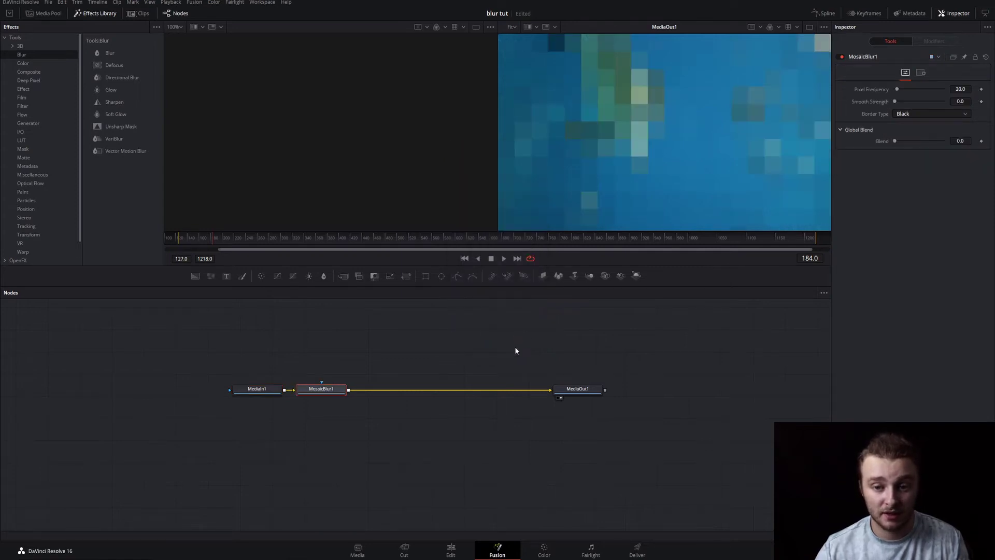
left_click_drag(329, 393, 371, 394)
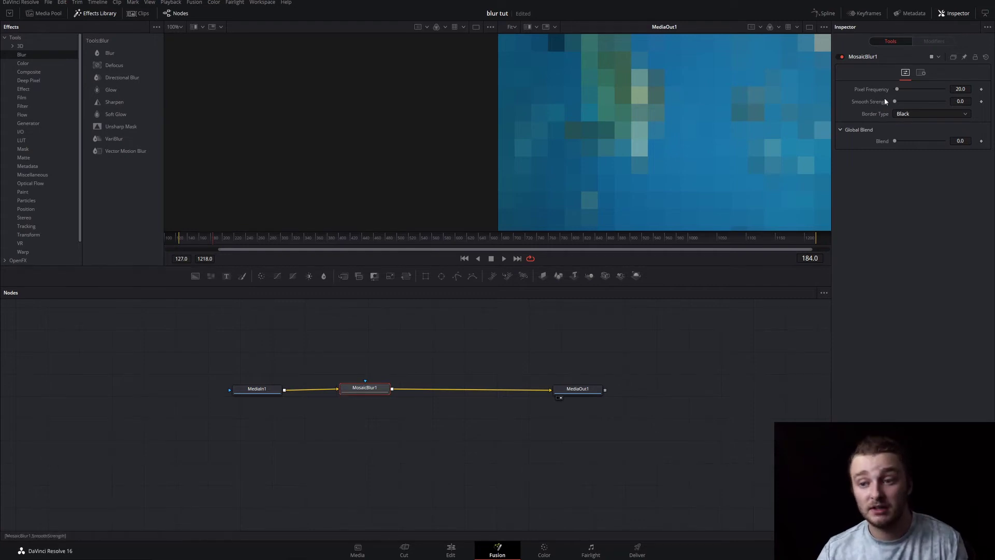
left_click_drag(897, 89, 891, 91)
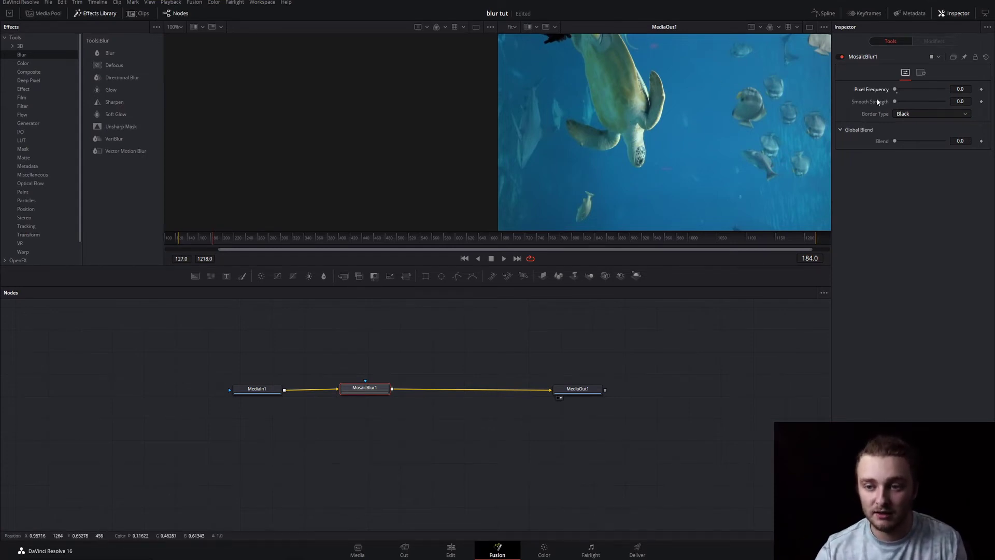
left_click_drag(895, 89, 902, 91)
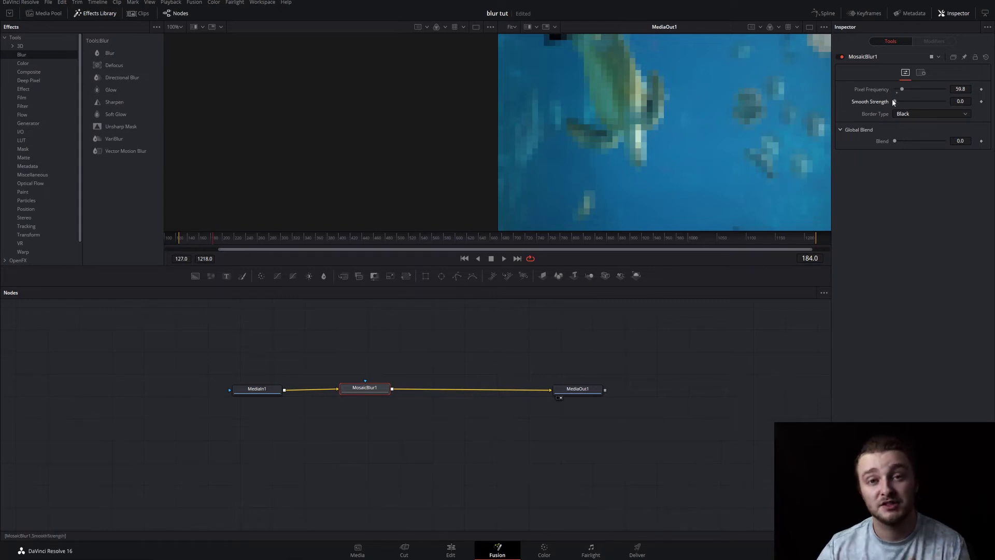
Step: Adjust Smooth Strength and Pixel Frequency, save the project, then drop Pixel Frequency to about 6
mouse_move(895, 103)
left_mouse_down()
mouse_move(927, 105)
mouse_move(885, 110)
mouse_move(899, 92)
left_mouse_up()
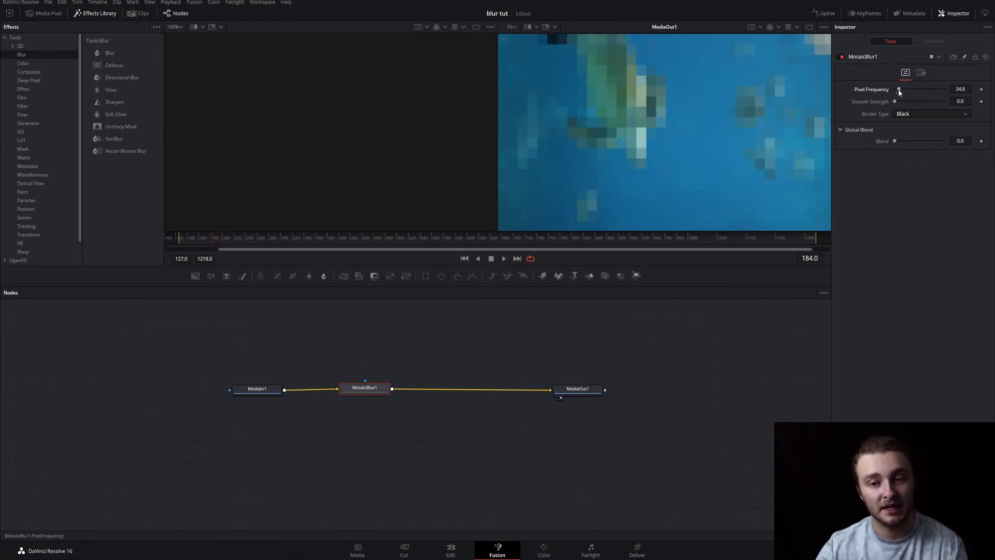
left_click_drag(899, 92, 945, 92)
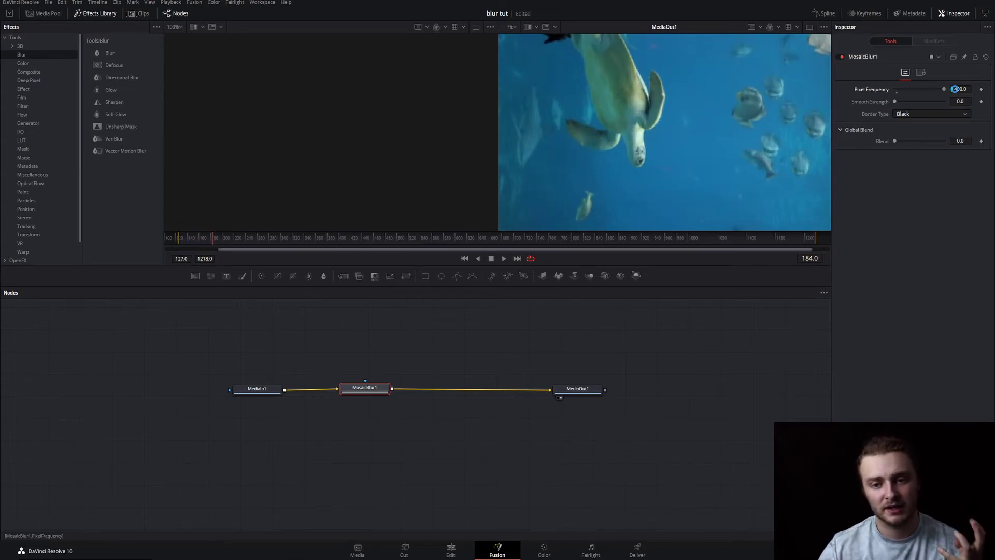
key("ctrl+s")
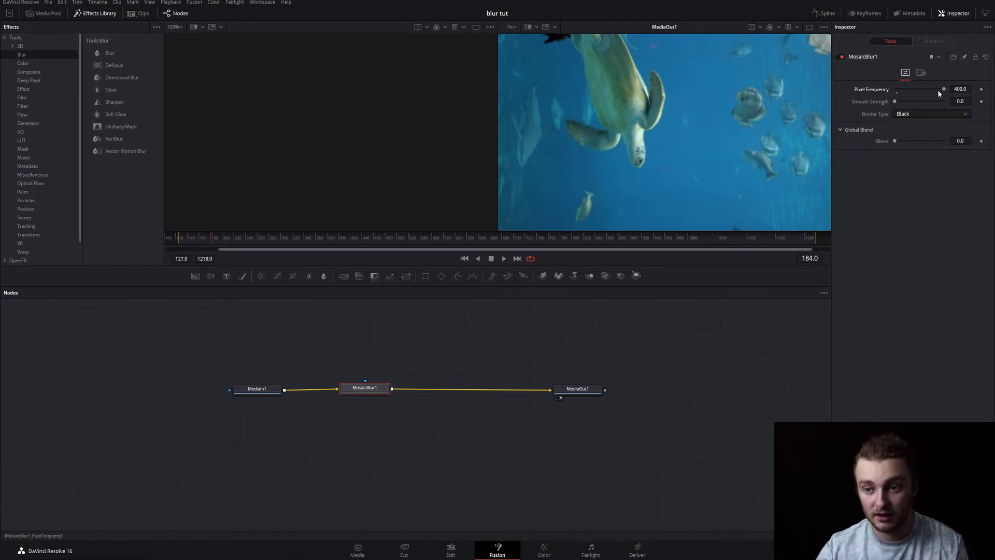
left_click_drag(942, 89, 896, 91)
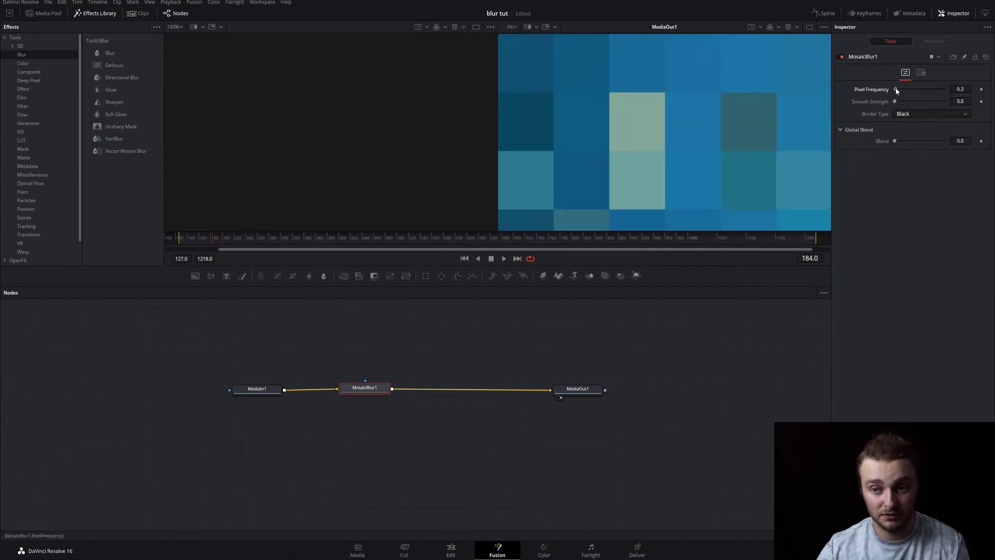
left_click_drag(897, 89, 897, 89)
Step: Replace the mosaic blur with a Radial Blur node between MediaIn1 and MediaOut1
key("Delete")
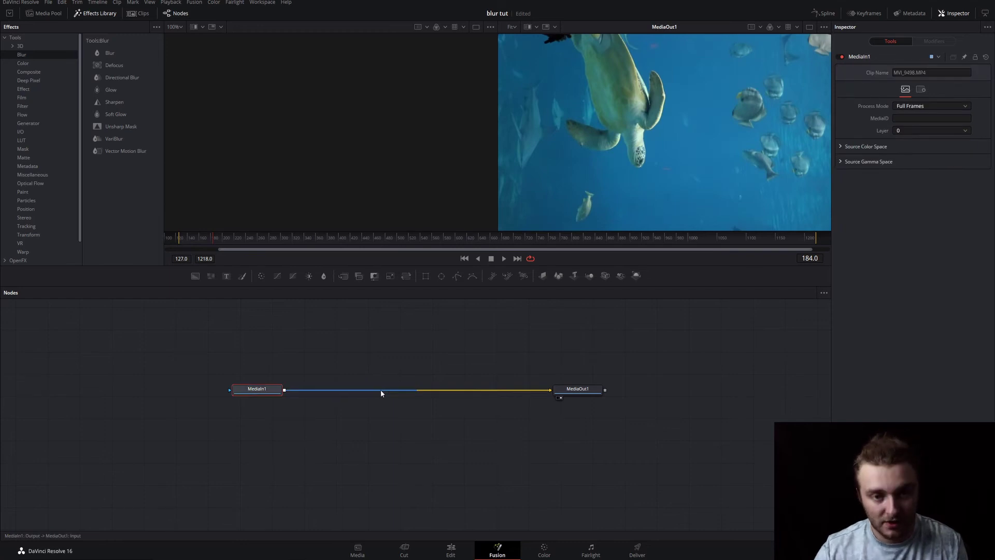
key("shift+space")
type("rad")
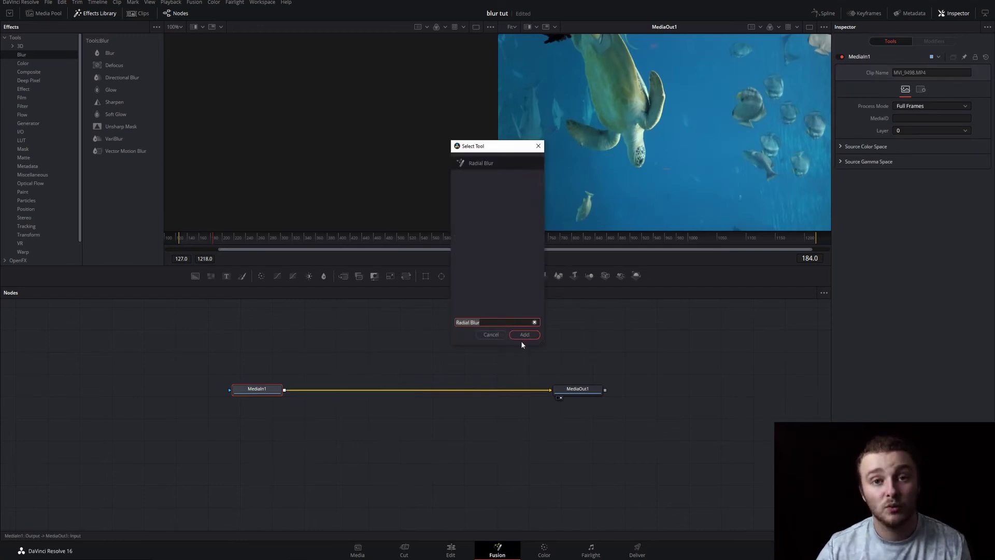
left_click(522, 336)
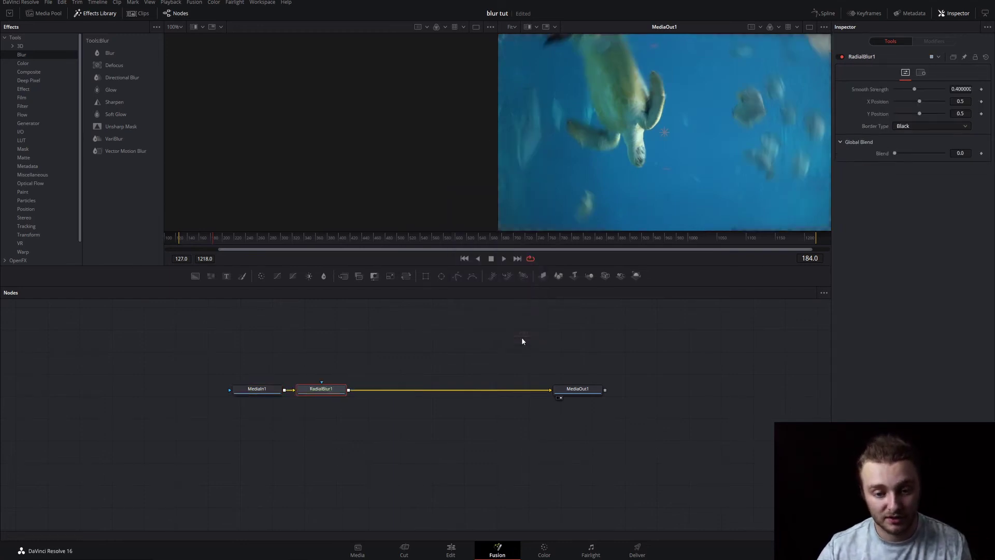
left_click_drag(317, 390, 396, 365)
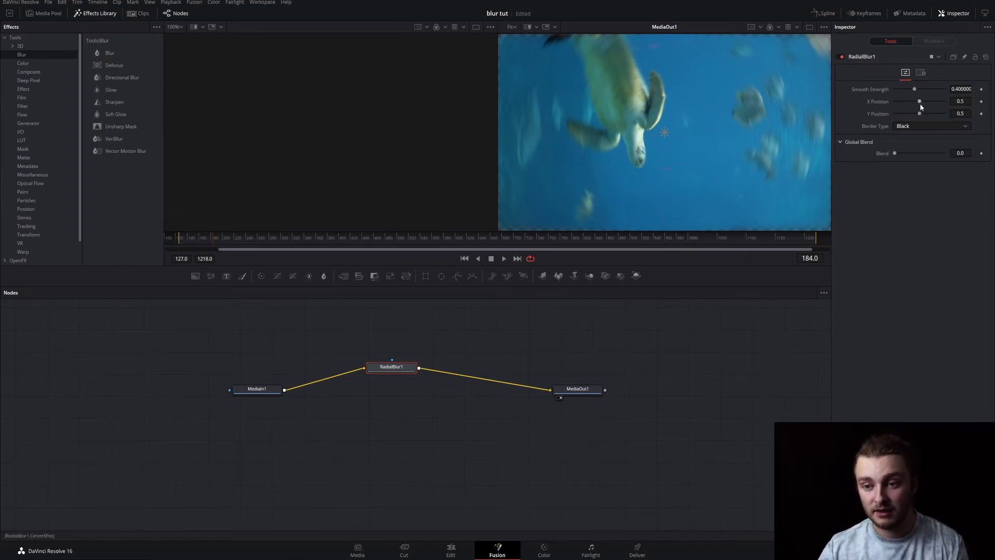
Step: Place the radial blur centre on the turtle's head (X 0.42, Y 0.41) with Smooth Strength 0.4
left_click_drag(919, 104, 900, 95)
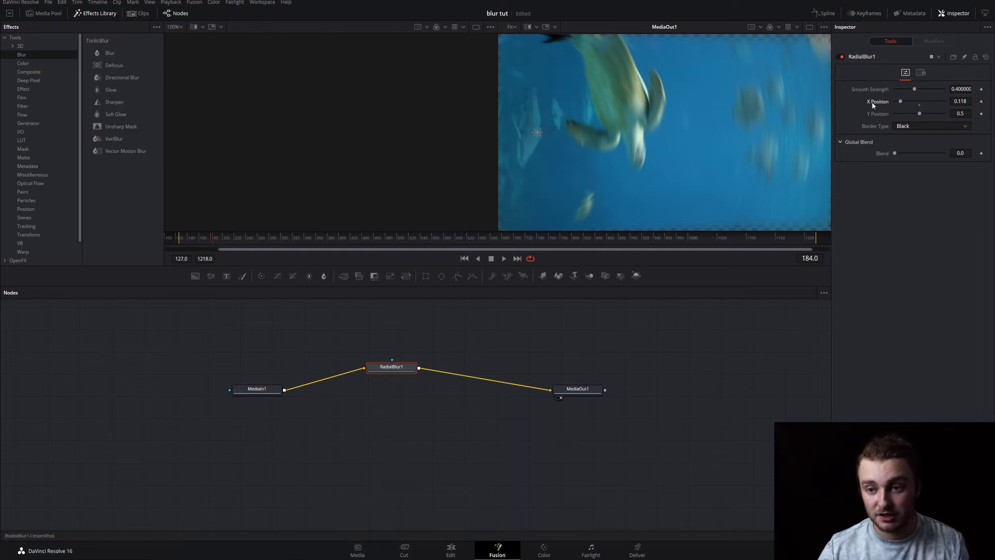
left_click_drag(919, 113, 898, 103)
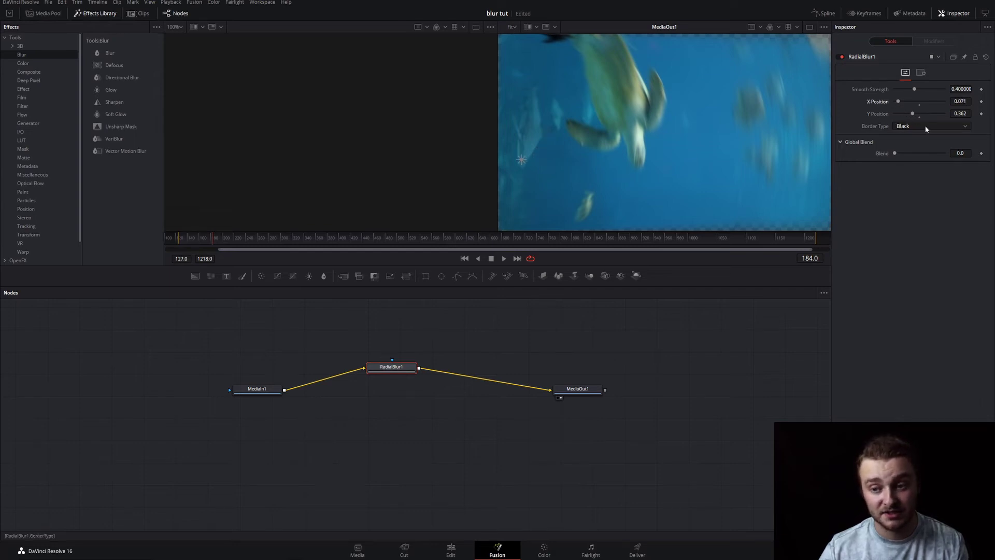
mouse_move(915, 89)
left_mouse_down()
mouse_move(937, 90)
mouse_move(889, 86)
mouse_move(929, 89)
mouse_move(915, 92)
left_mouse_up()
left_click_drag(521, 159, 641, 151)
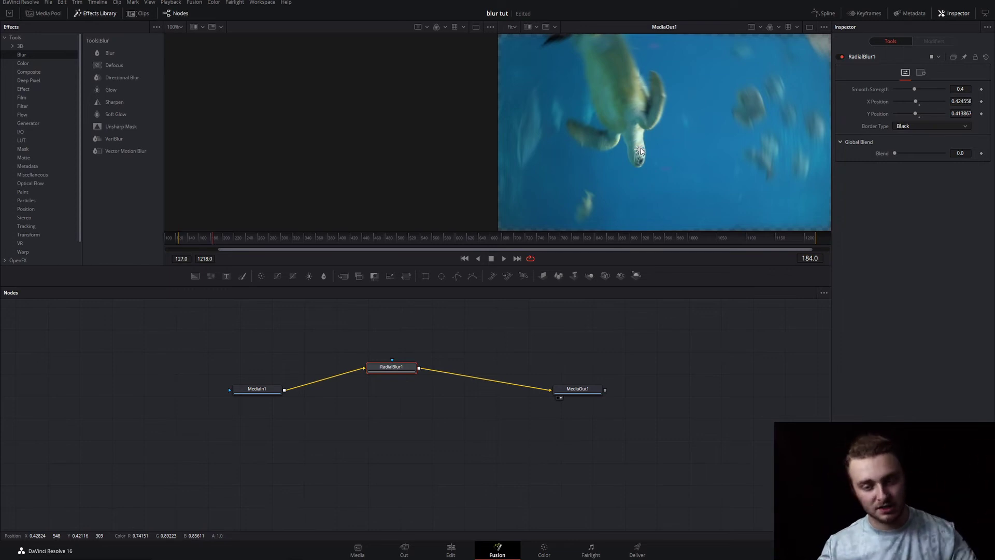
mouse_move(641, 150)
left_mouse_down()
mouse_move(640, 134)
mouse_move(639, 150)
left_mouse_up()
Step: Swap RadialBlur1 for a Prism Blur node with its centre at X 0.835, Y 0.732
key("Delete")
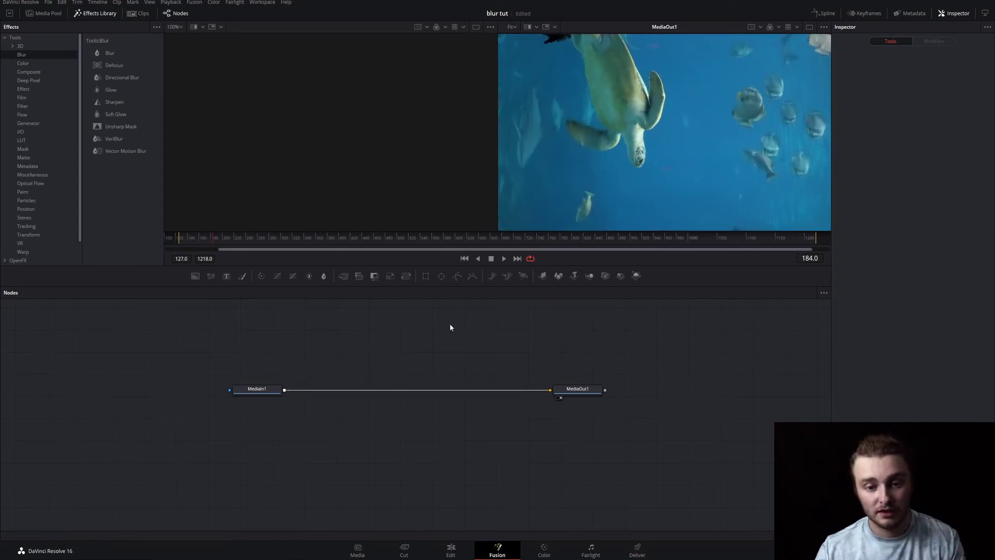
key("shift+space")
type("Radial Blur")
type("blur")
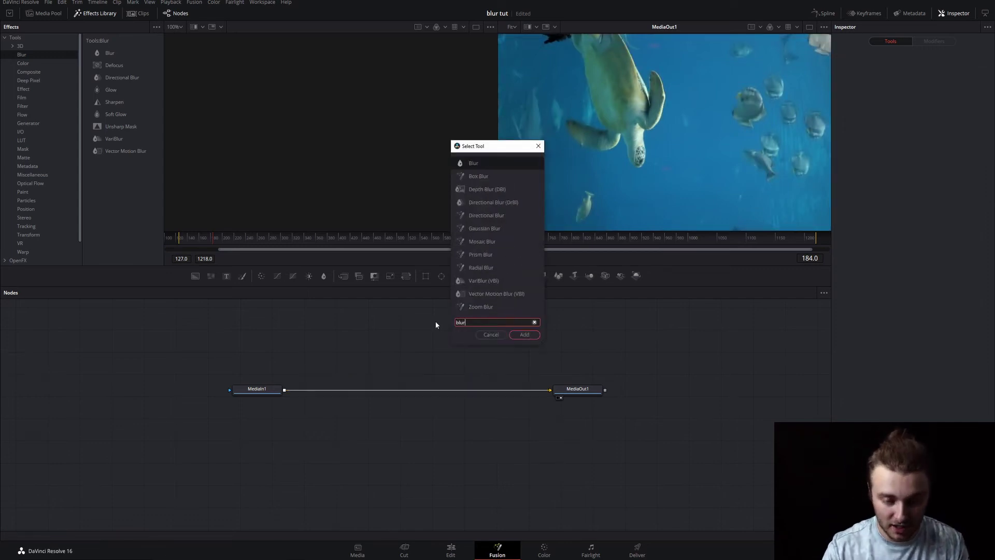
left_click(486, 255)
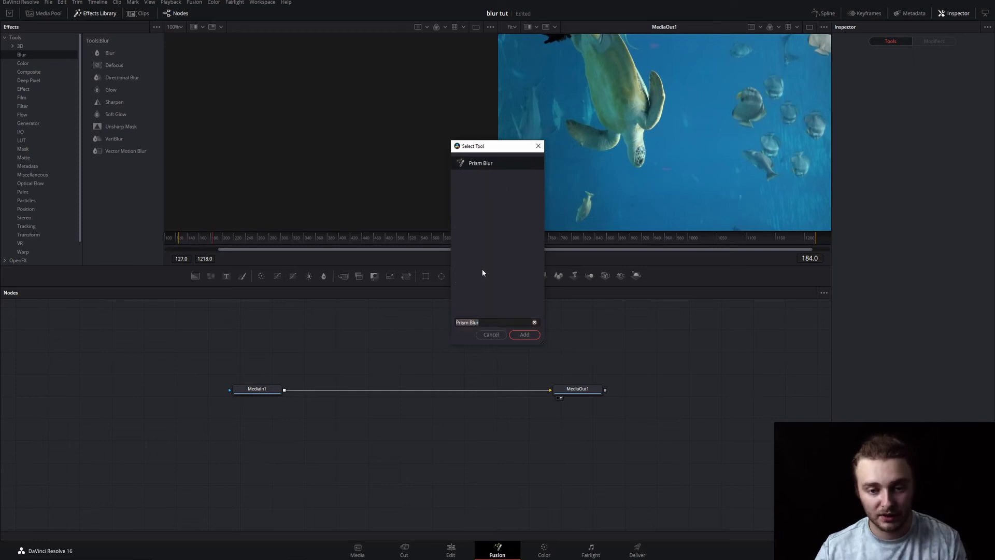
left_click(524, 334)
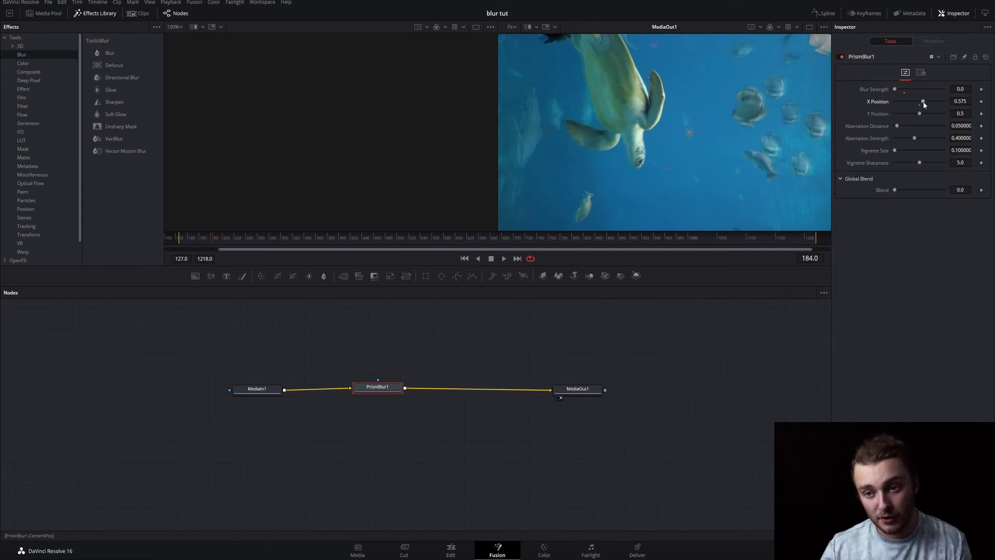
left_click_drag(924, 101, 931, 101)
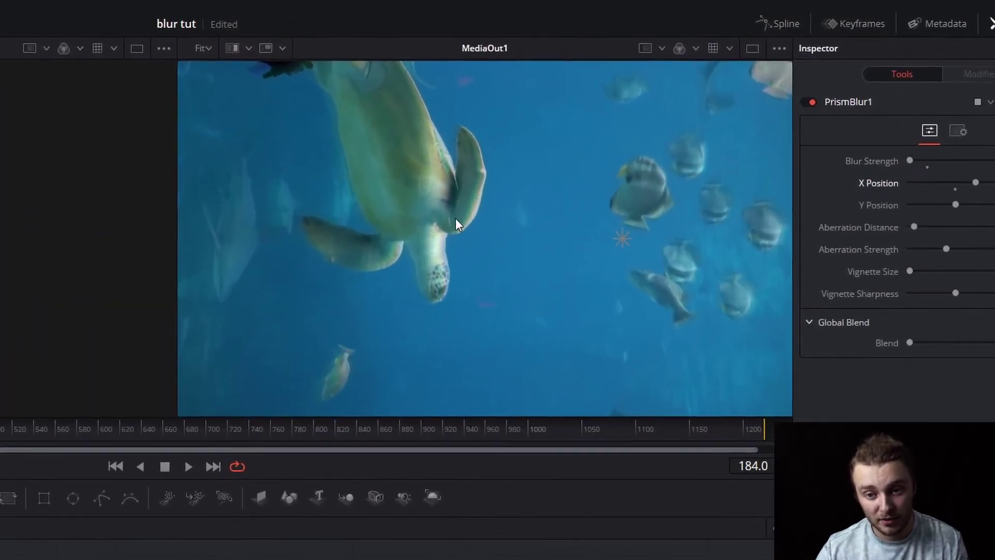
left_click_drag(975, 182, 991, 241)
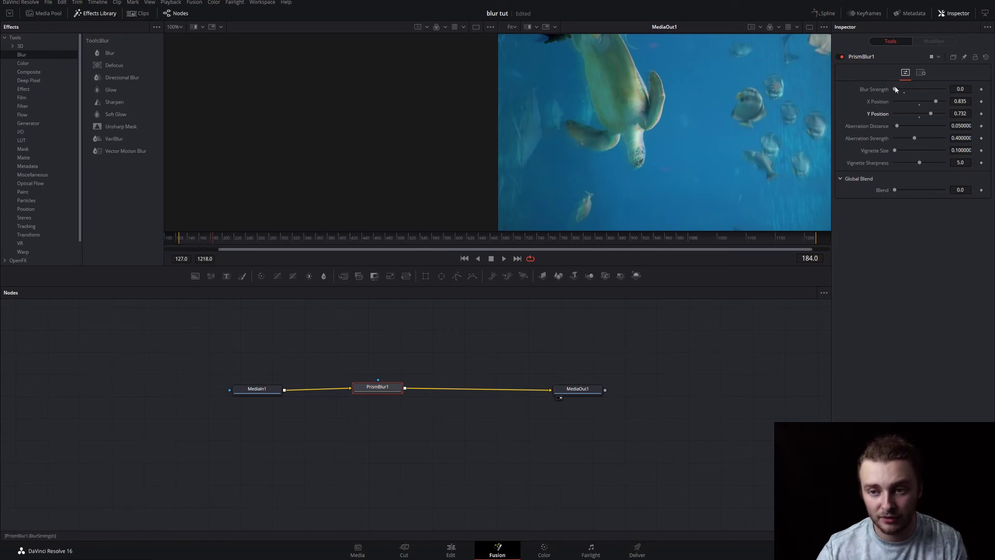
Step: Raise the prism blur and aberration strength, and lower vignette sharpness slightly
left_click_drag(893, 89, 899, 128)
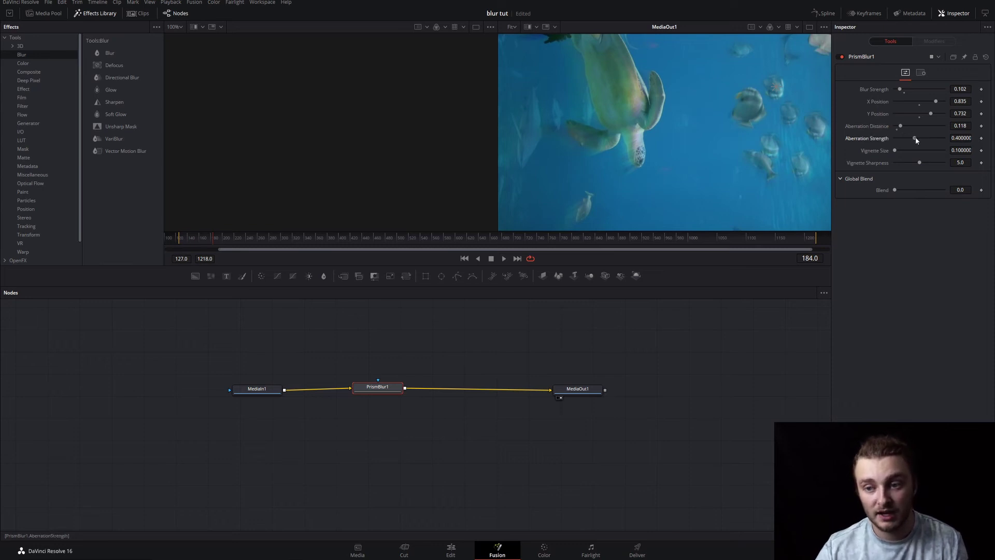
mouse_move(915, 136)
left_mouse_down()
mouse_move(944, 139)
mouse_move(904, 126)
left_mouse_up()
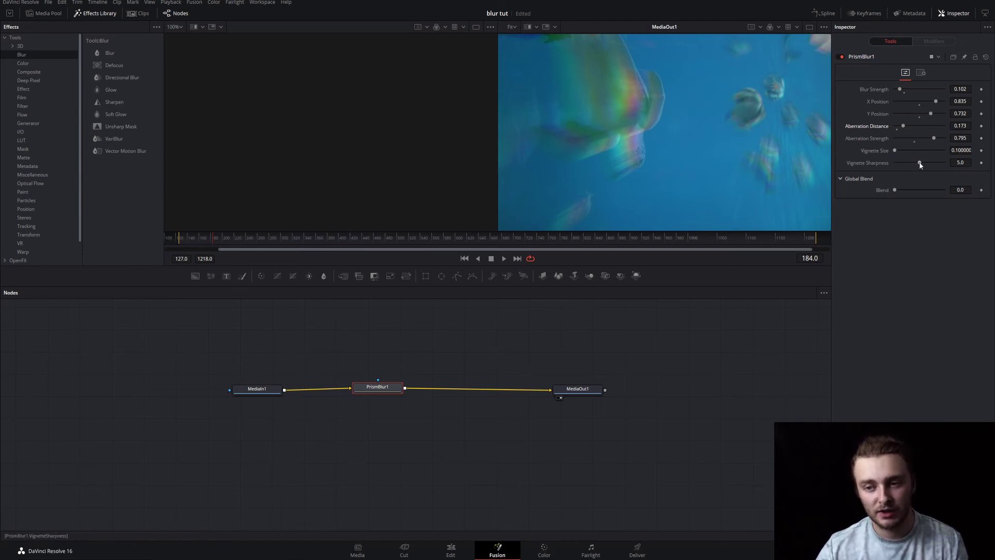
left_click_drag(920, 164, 917, 162)
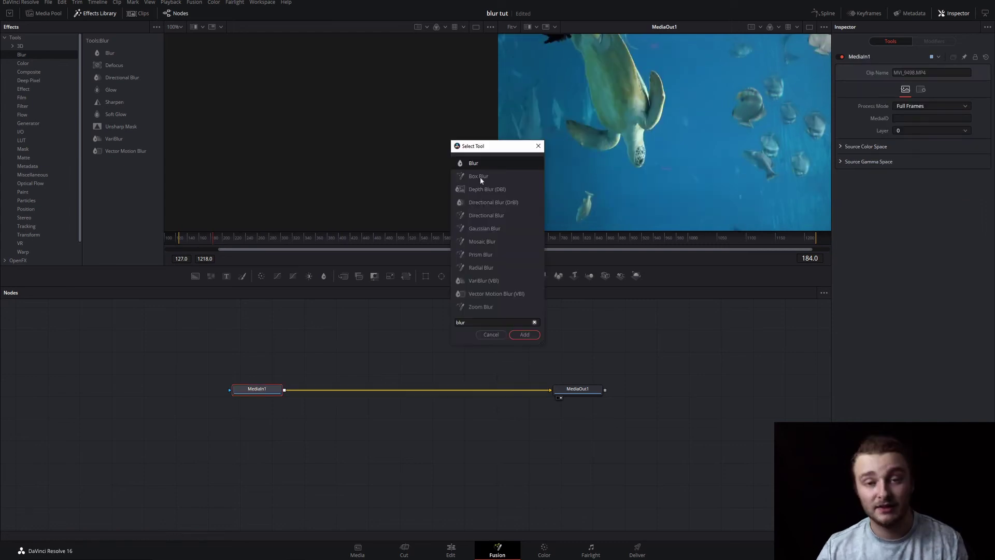
Step: Insert a Blur node between MediaIn1 and MediaOut1, keeping the Fast Gaussian filter
left_click(474, 164)
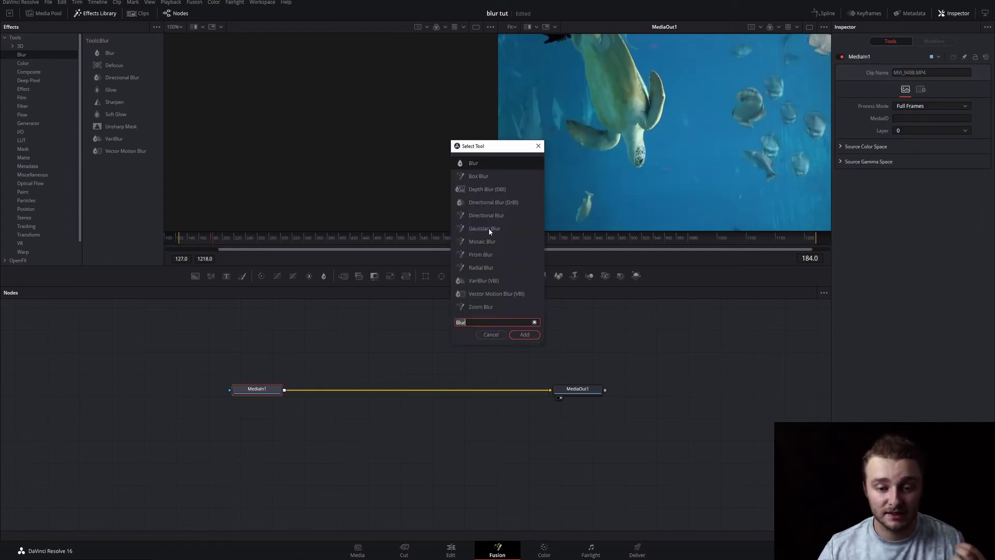
left_click(524, 334)
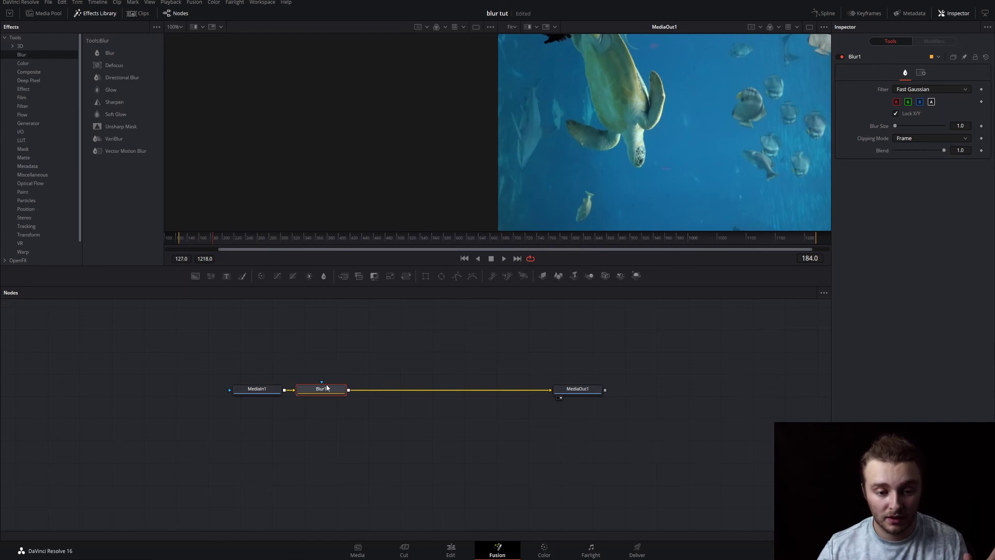
left_click_drag(324, 390, 410, 363)
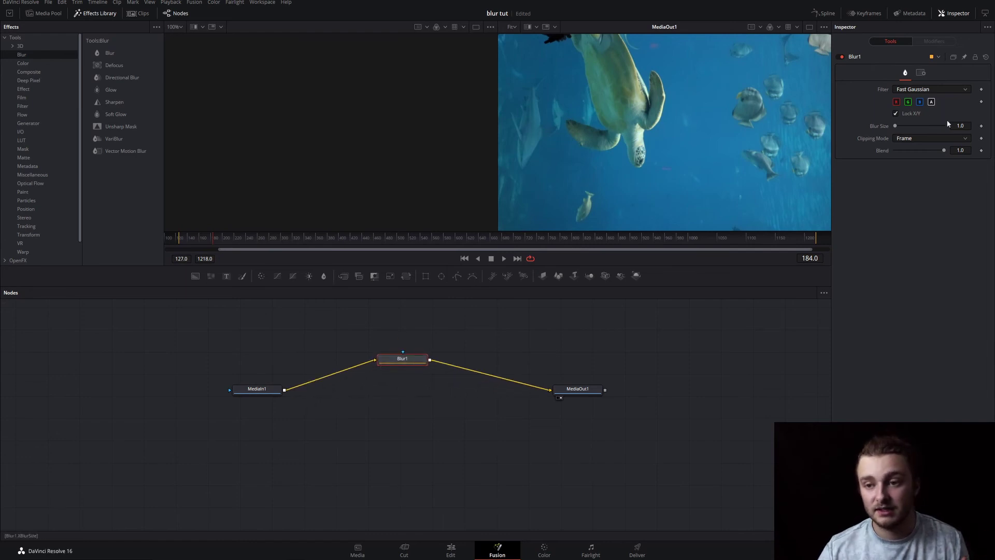
left_click(944, 89)
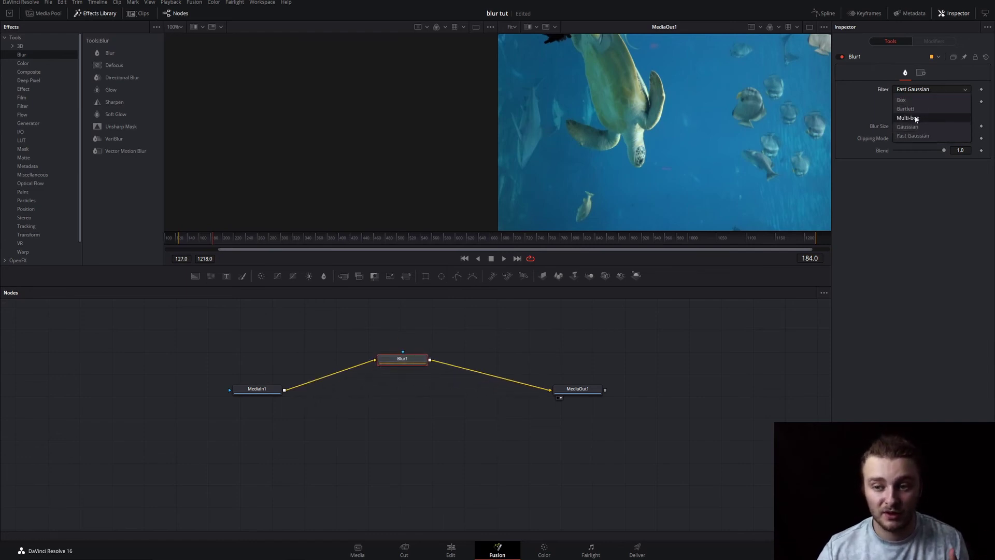
left_click(913, 210)
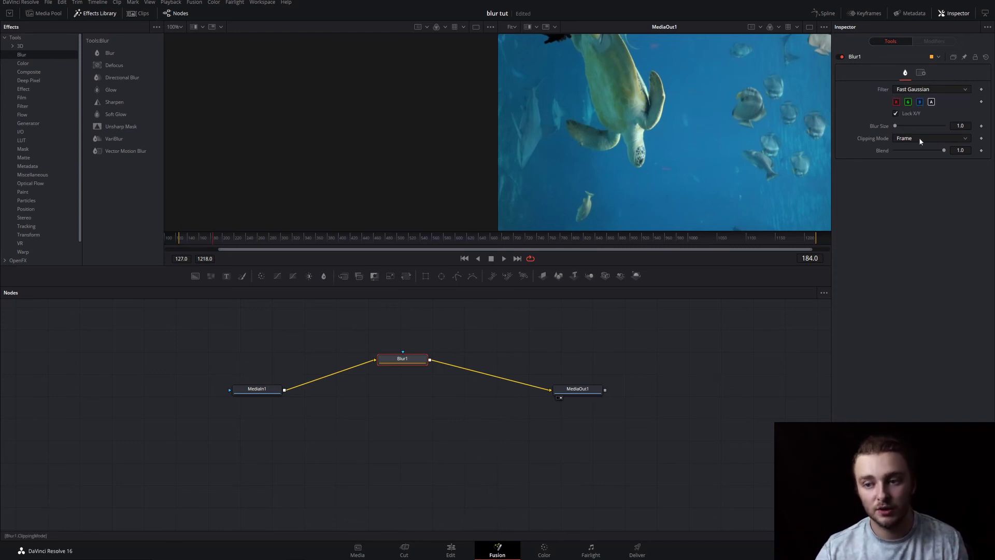
Step: Turn off Lock X/Y and toggle the red, green and alpha channel buttons
left_click(896, 113)
left_click(896, 102)
left_click(908, 102)
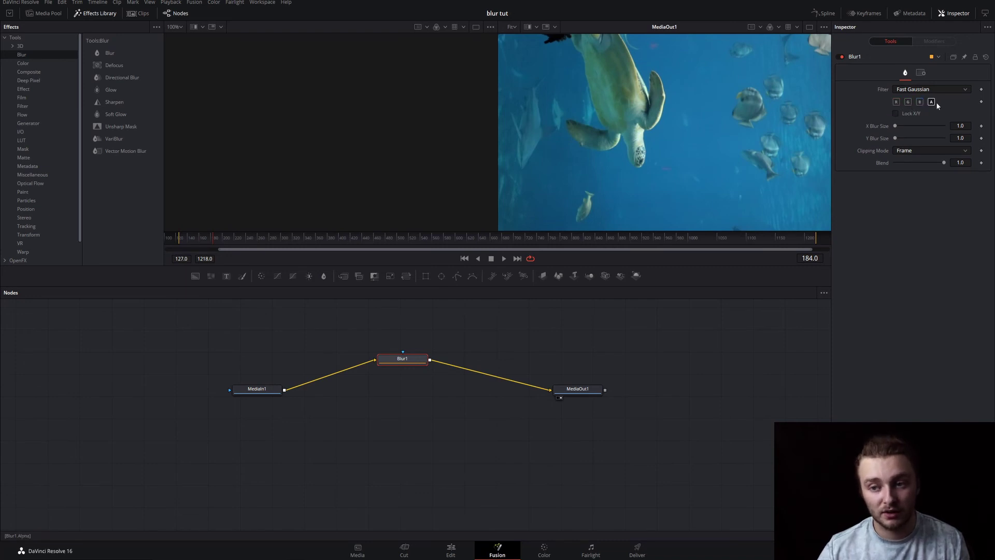
left_click(935, 102)
left_click(897, 102)
Step: Try horizontal and vertical blur sizes, leaving both X and Y Blur Size at 0.0
mouse_move(896, 126)
left_mouse_down()
mouse_move(931, 129)
mouse_move(907, 138)
mouse_move(935, 128)
mouse_move(908, 127)
left_mouse_up()
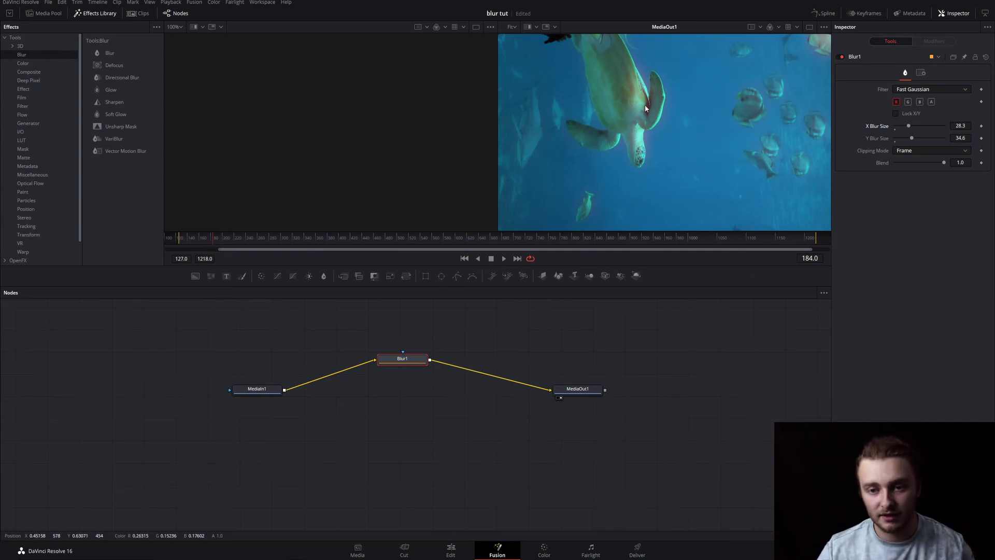
left_click_drag(912, 138, 845, 134)
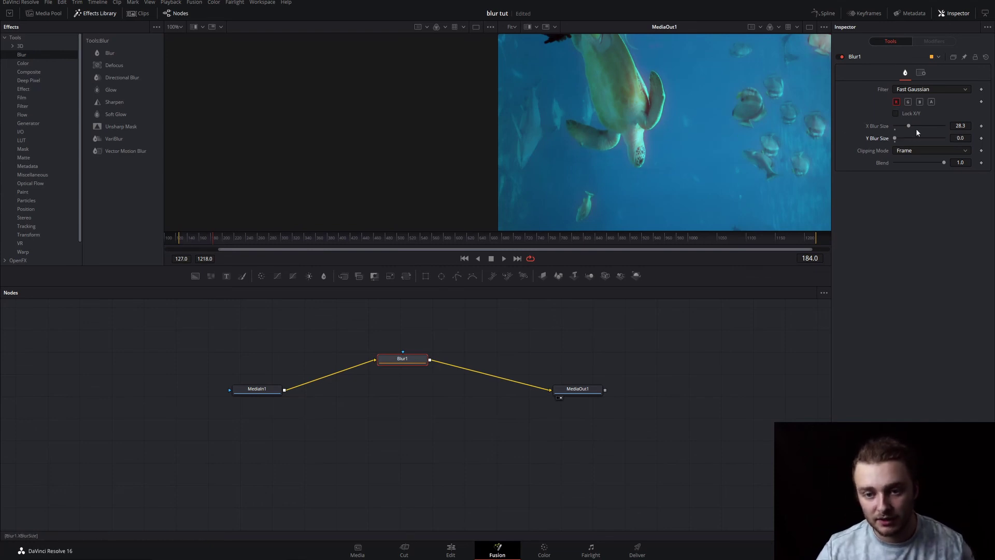
left_click_drag(907, 124, 835, 121)
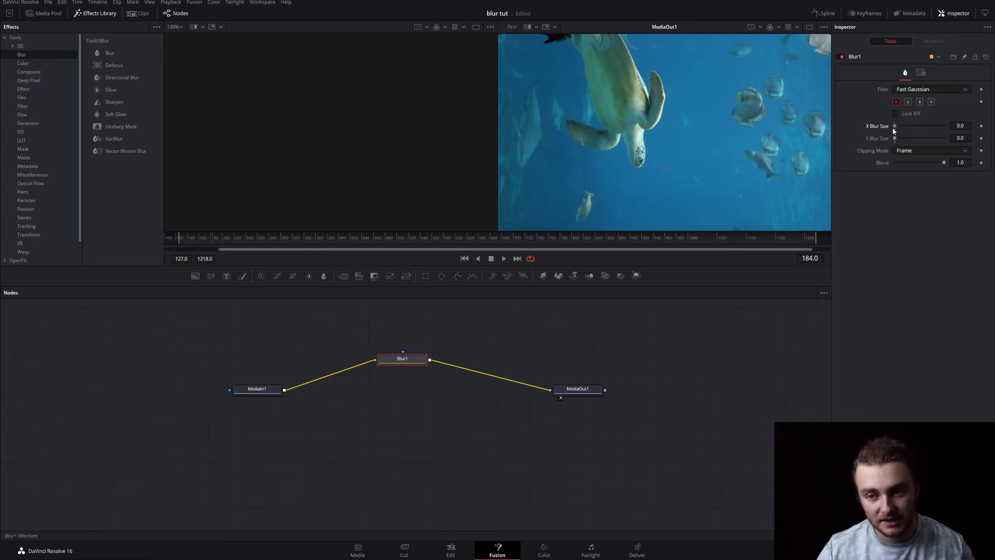
left_click_drag(897, 128, 931, 127)
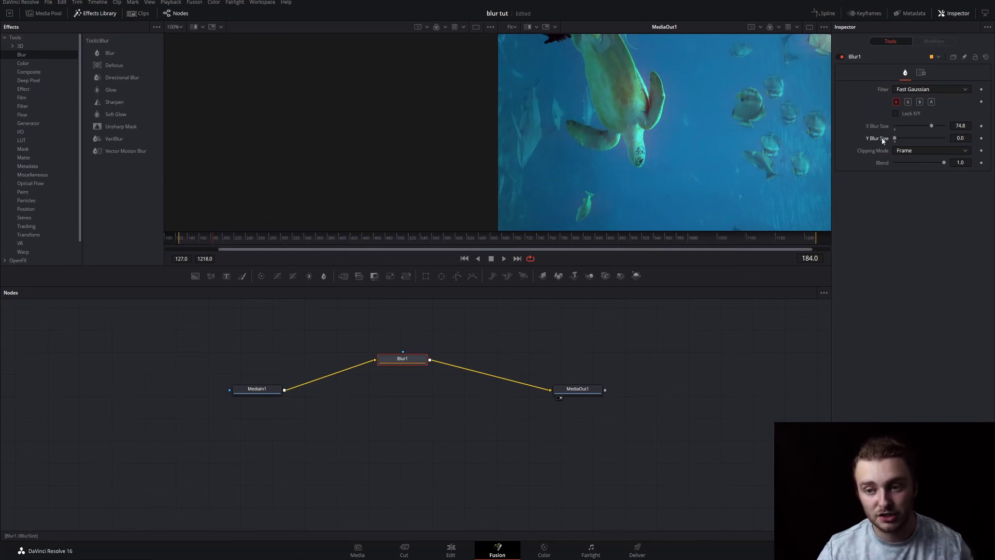
left_click_drag(931, 125, 874, 126)
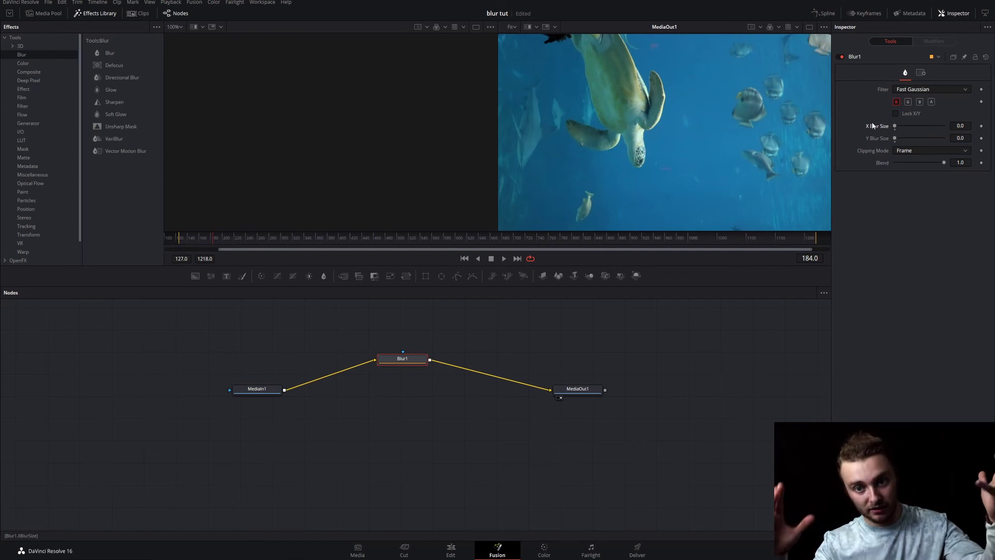
Step: Set Y Blur Size to 100.0, compare channel toggles leaving only alpha blurred, and adjust the blend
left_click(908, 103)
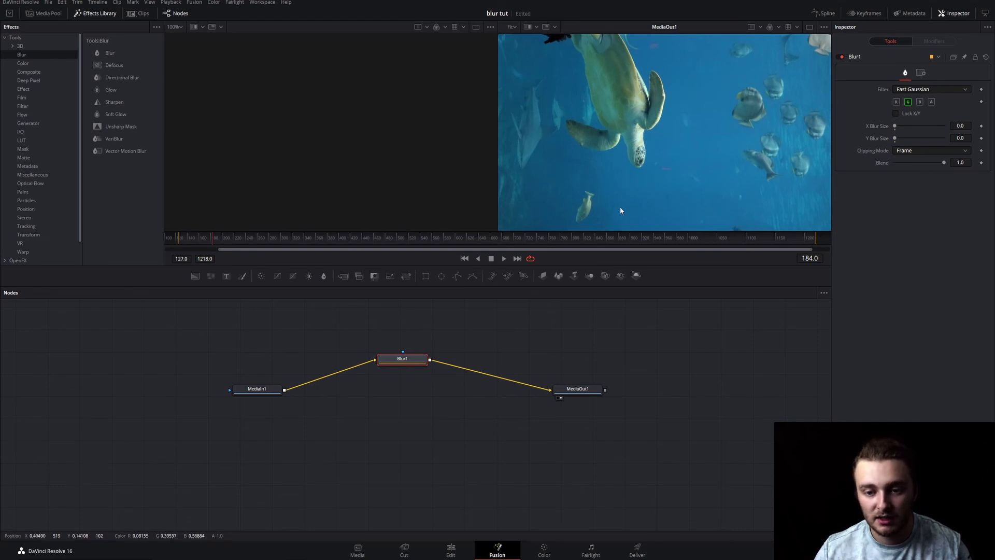
left_click_drag(896, 138, 934, 142)
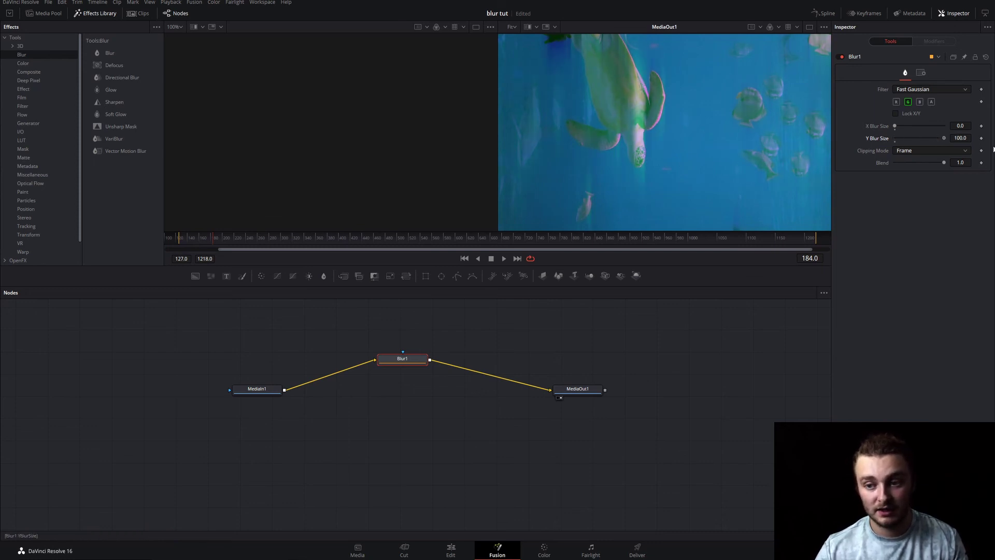
left_click(896, 103)
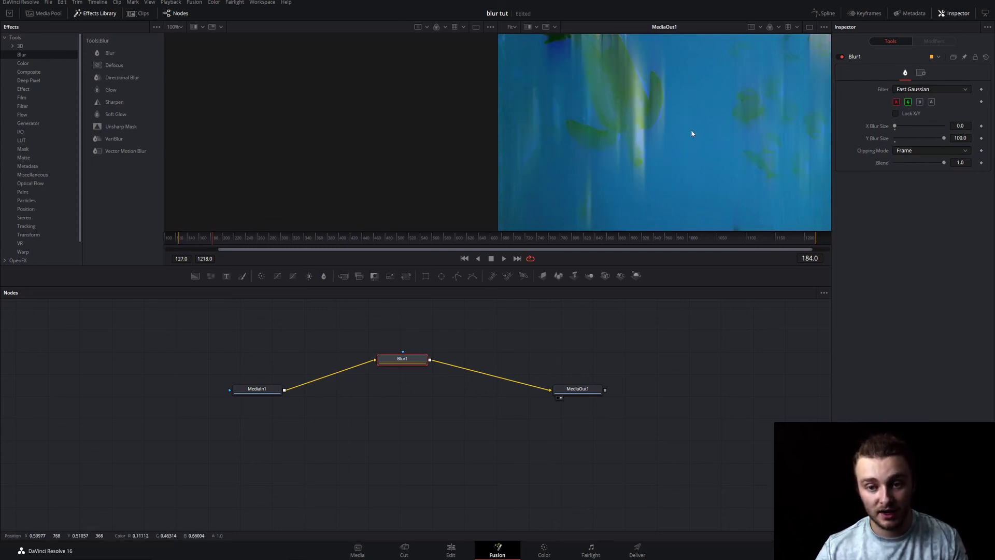
left_click(908, 101)
left_click(920, 102)
left_click(920, 101)
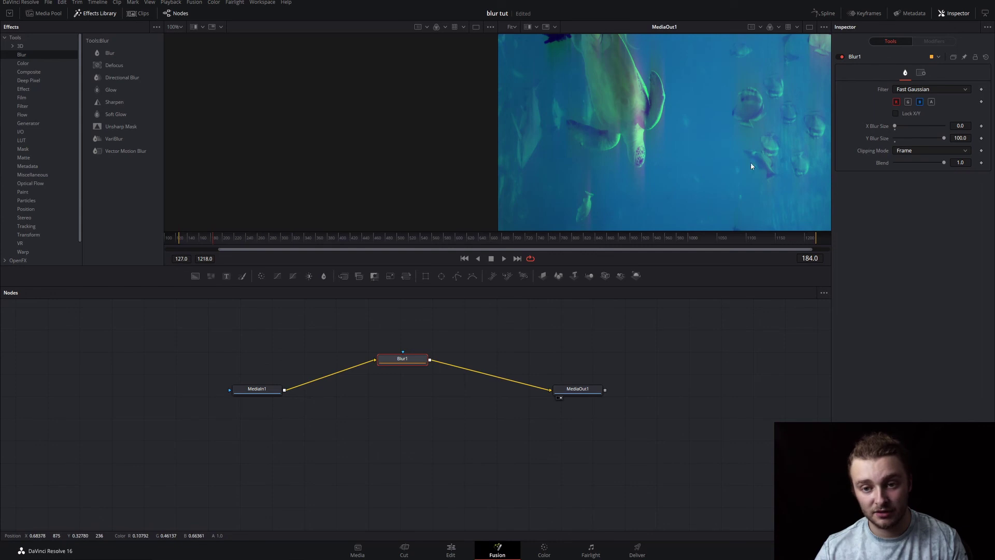
left_click(896, 101)
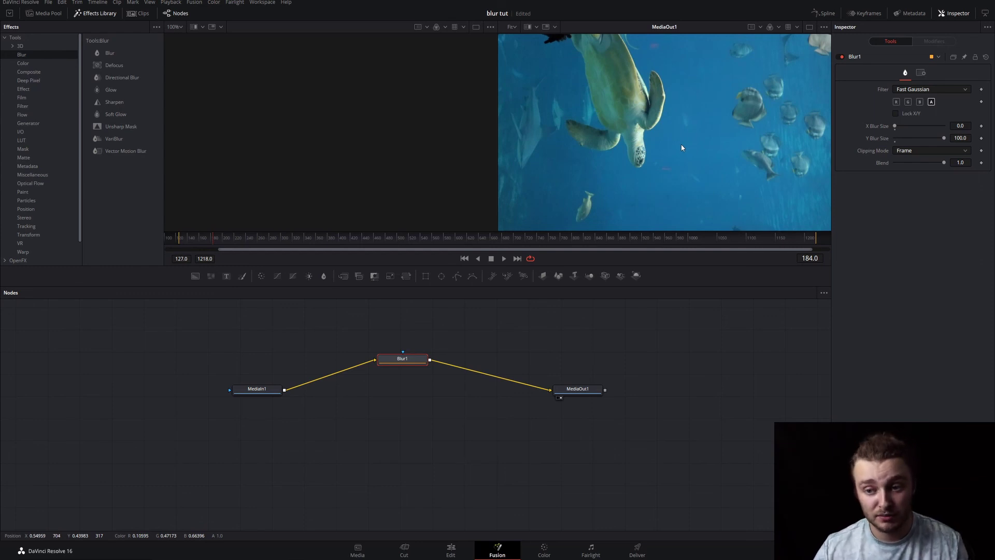
left_click(934, 162)
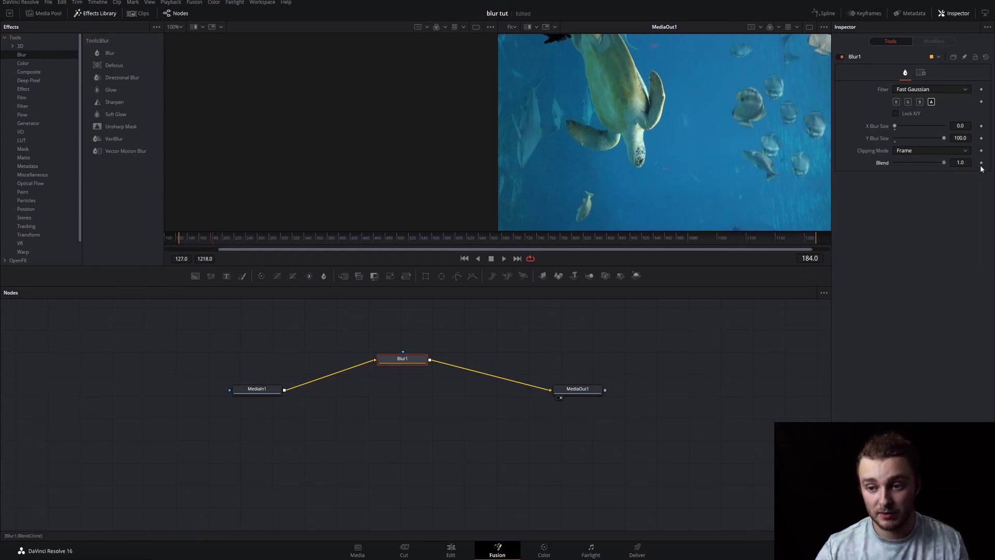